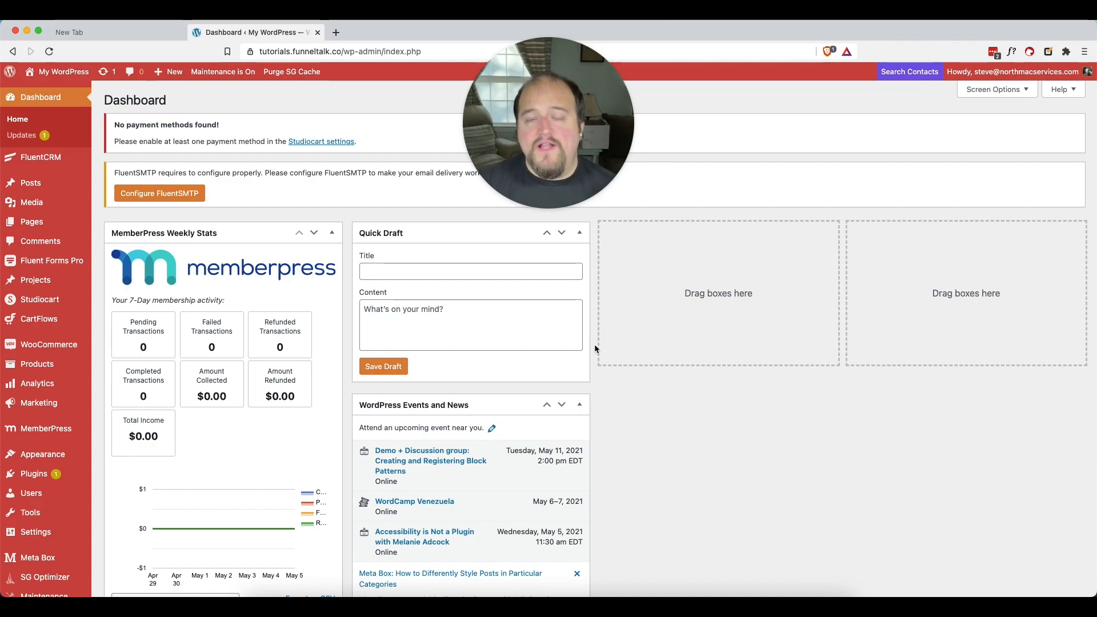
click(581, 286)
click(492, 186)
drag(571, 100, 1017, 101)
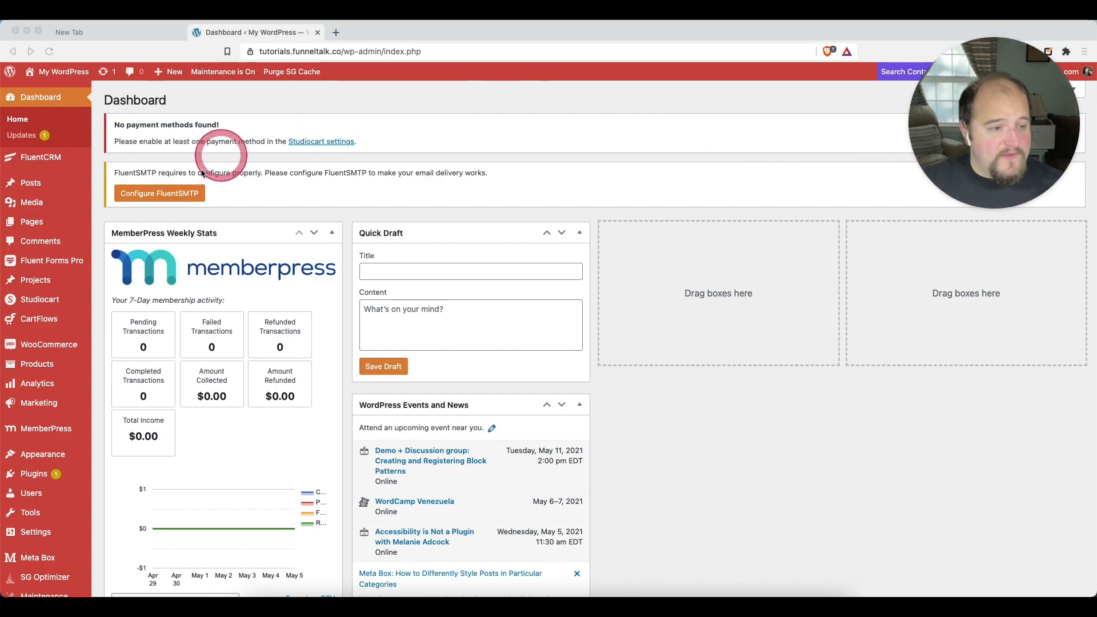
click(798, 426)
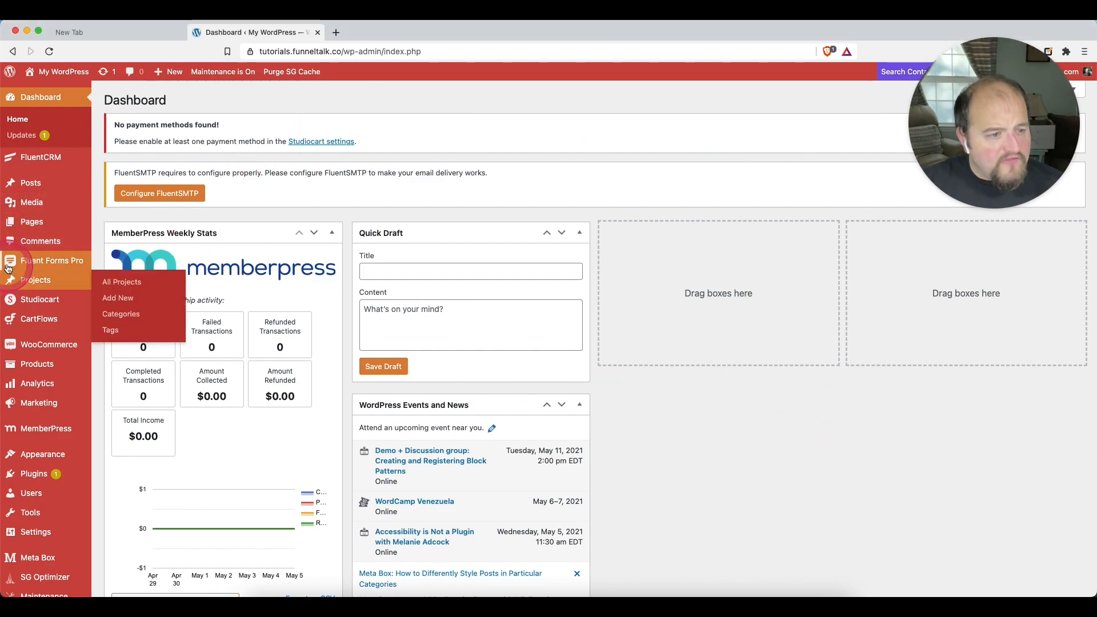
Create a new Fluent Forms form from the Order Bump Example Form template in the Product category
mouse_move(16, 268)
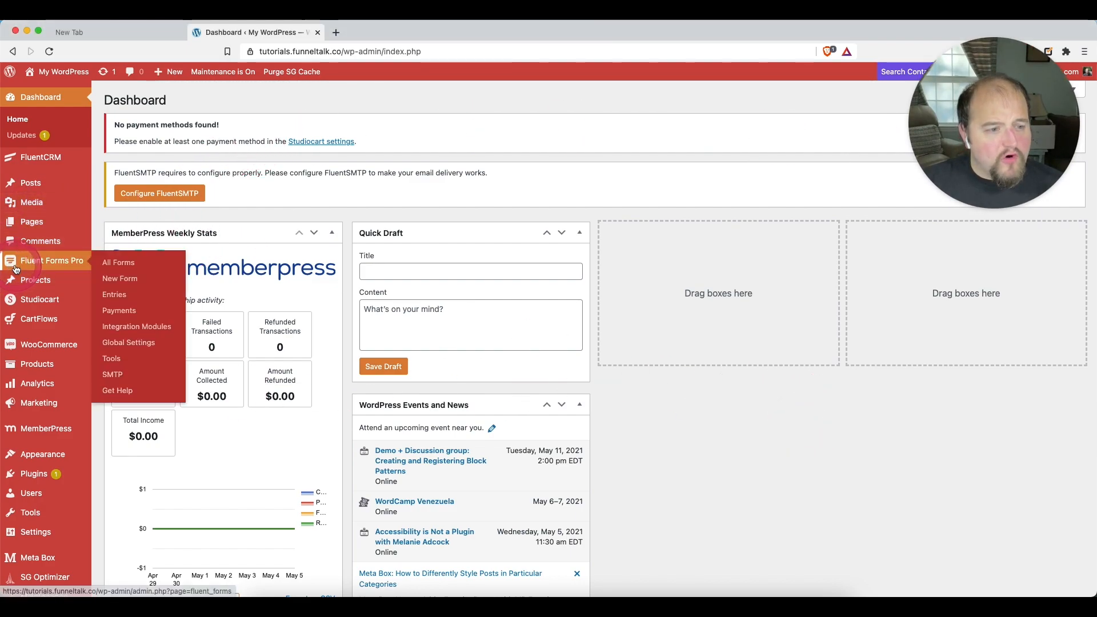
click(120, 280)
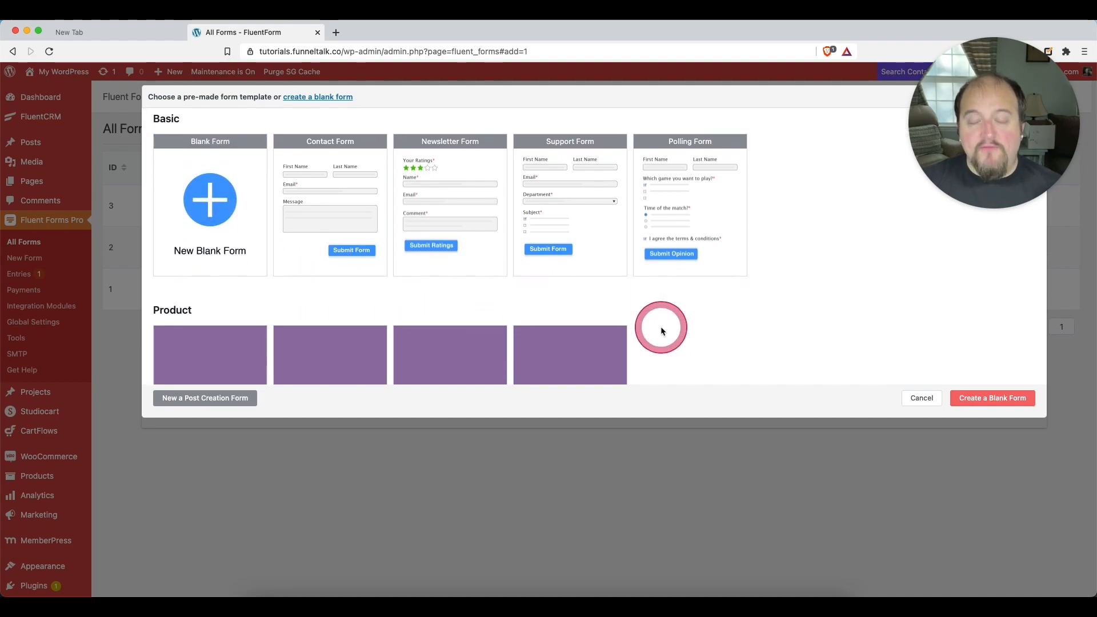
scroll(661, 329, down, 5)
scroll(660, 330, down, 1)
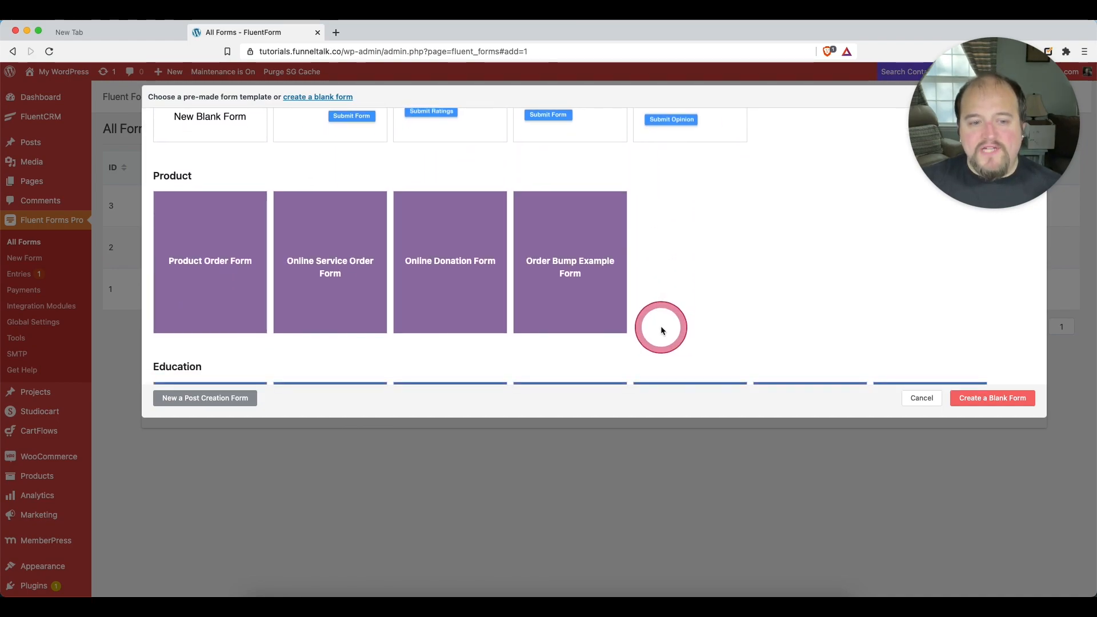
mouse_move(611, 275)
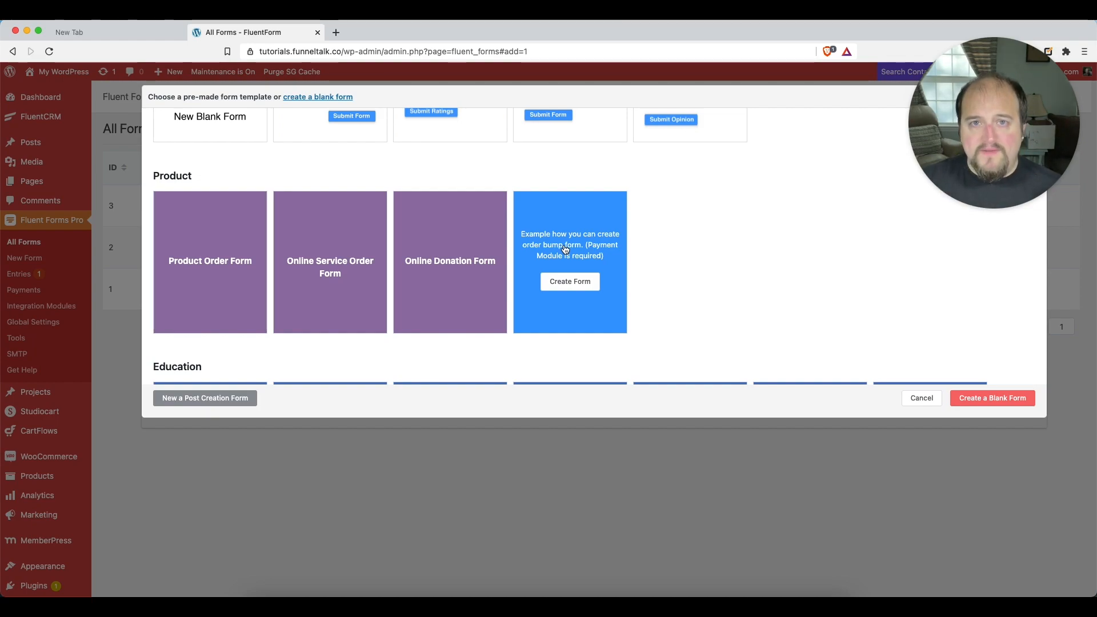
click(582, 252)
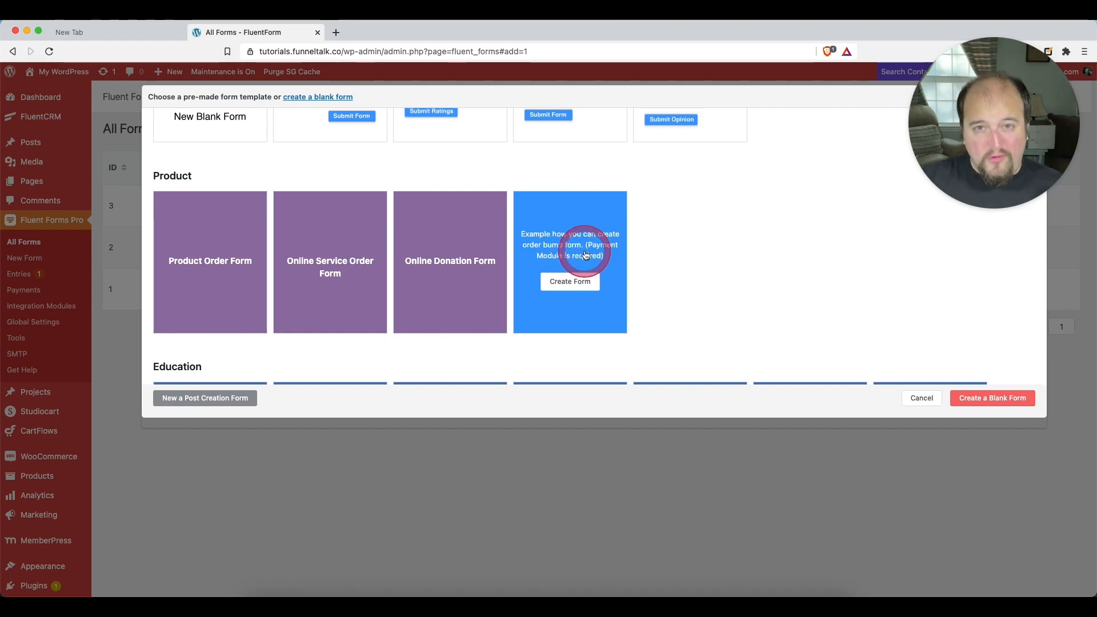
click(570, 290)
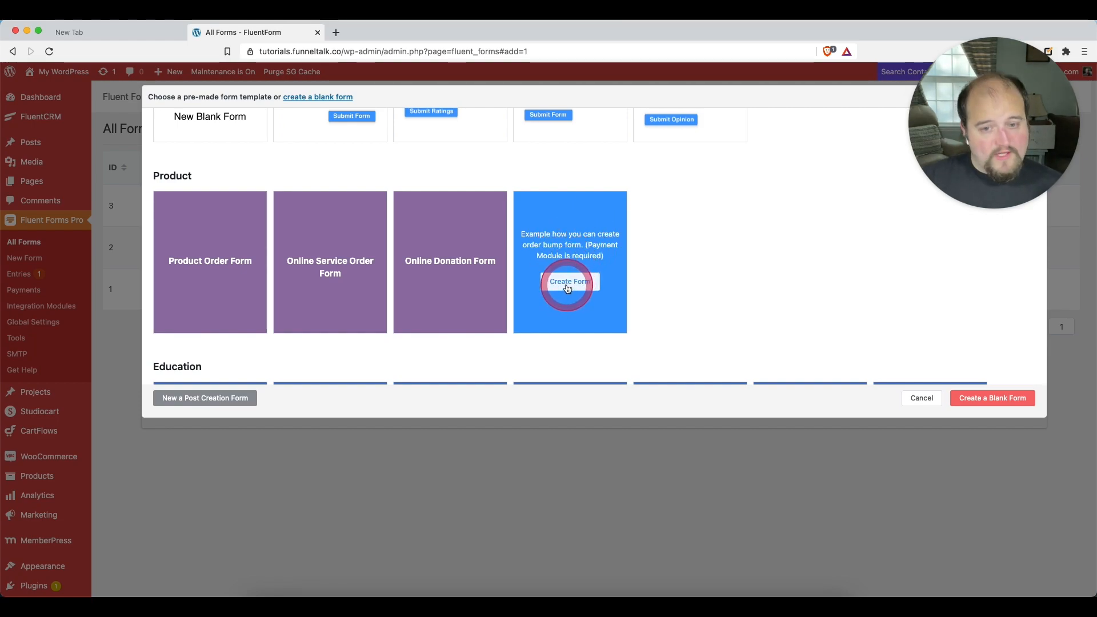
click(565, 282)
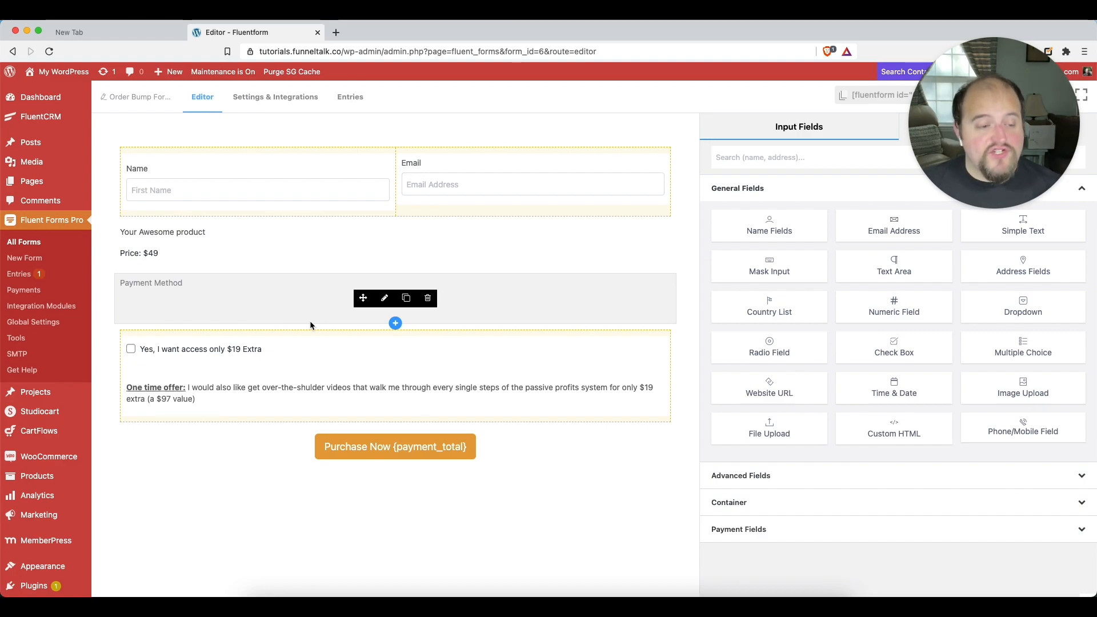
Open the Fluent Forms global payment settings in a separate browser tab and make sure the payment module is enabled
click(63, 462)
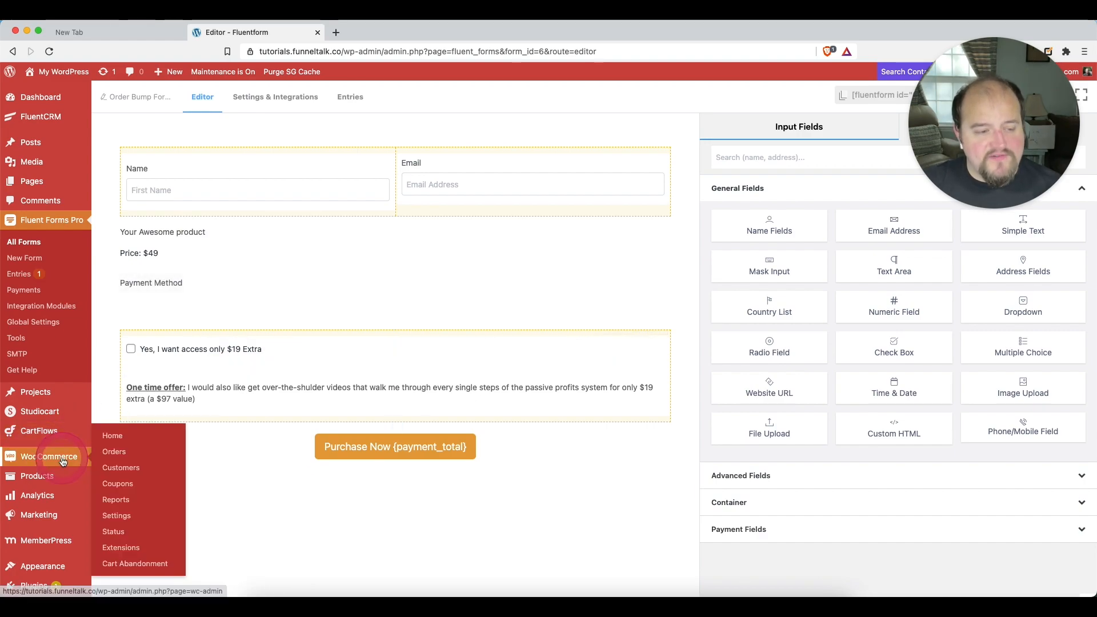
right_click(29, 321)
click(63, 324)
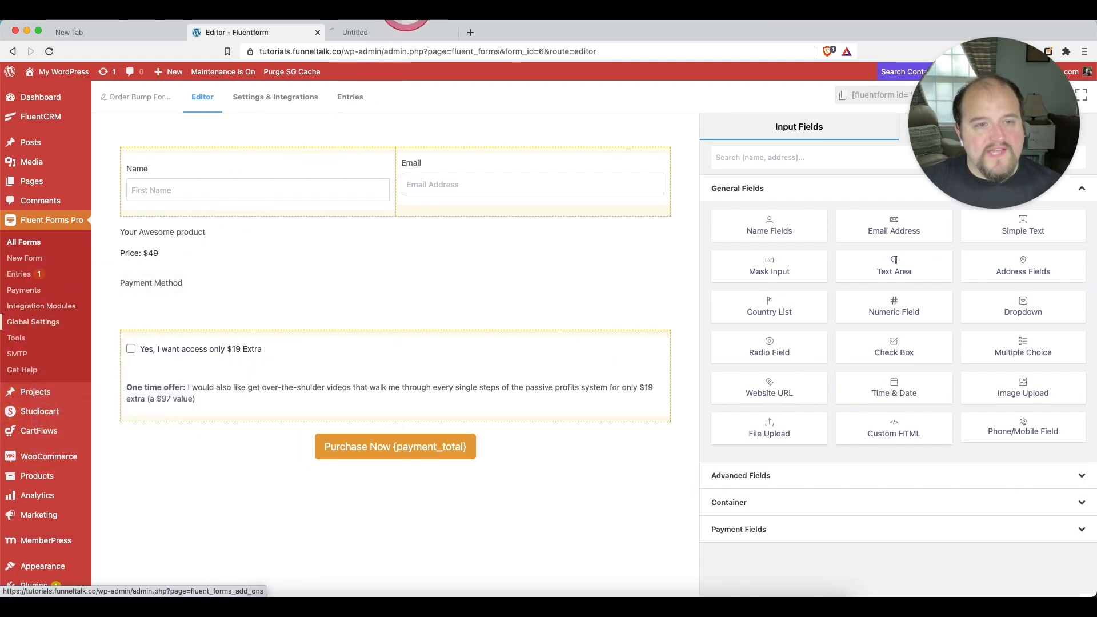
click(380, 32)
click(120, 163)
click(148, 227)
click(415, 293)
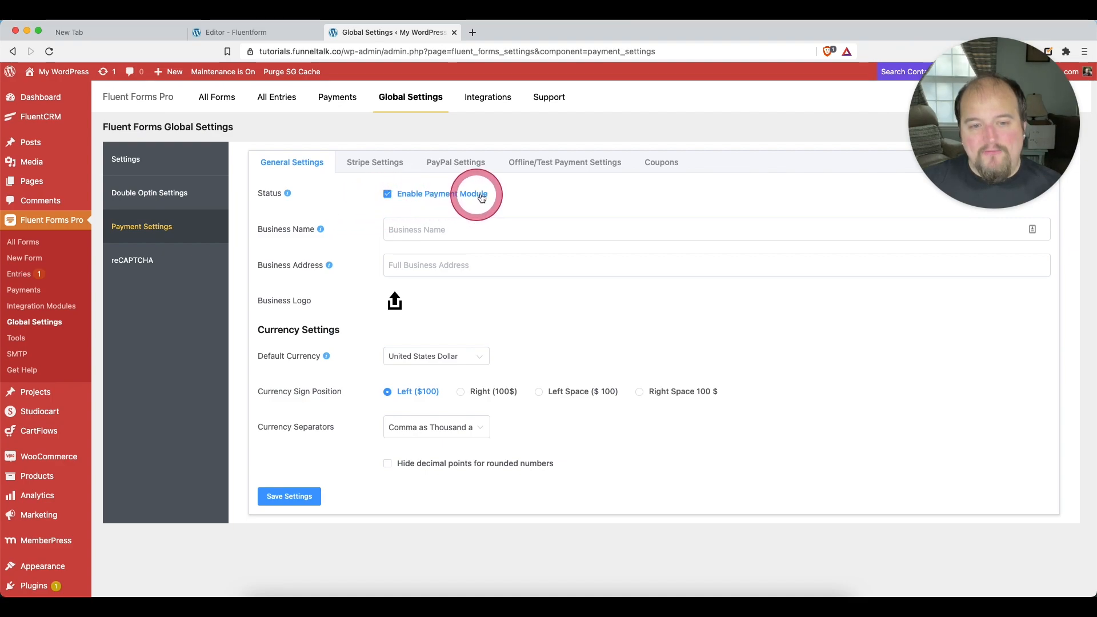
click(390, 195)
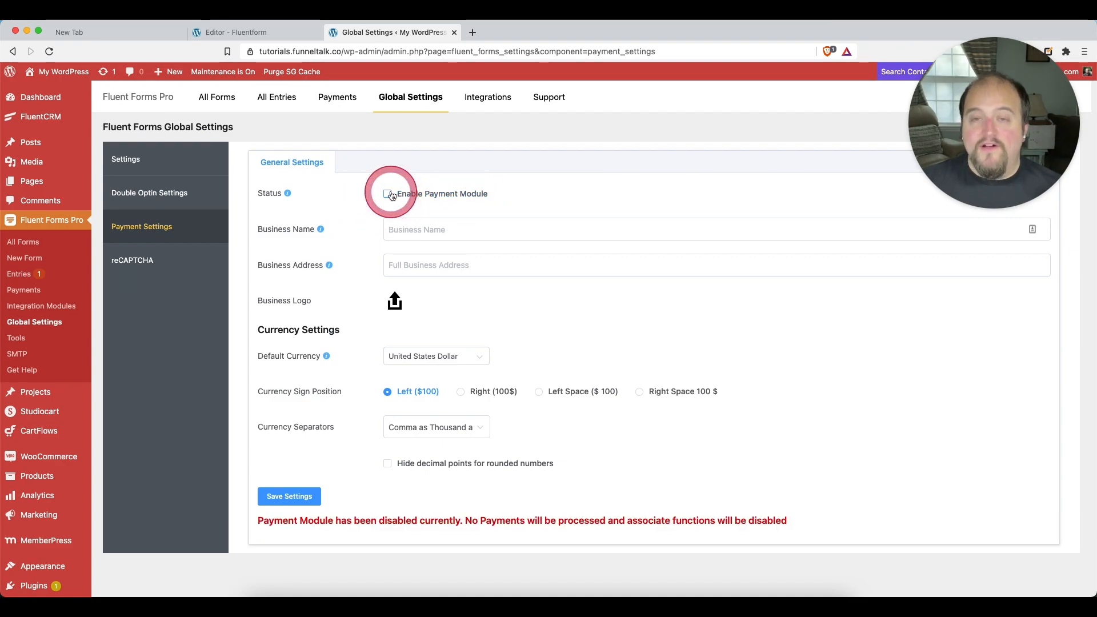
click(391, 195)
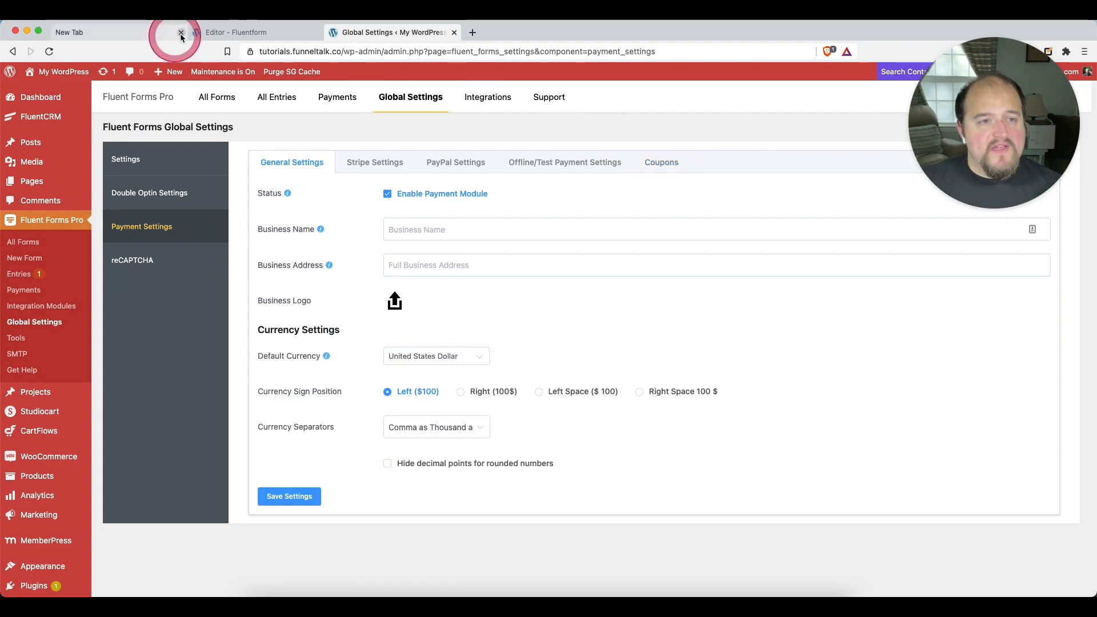
Return to the order bump form's editor and look through the available payment field types
click(242, 33)
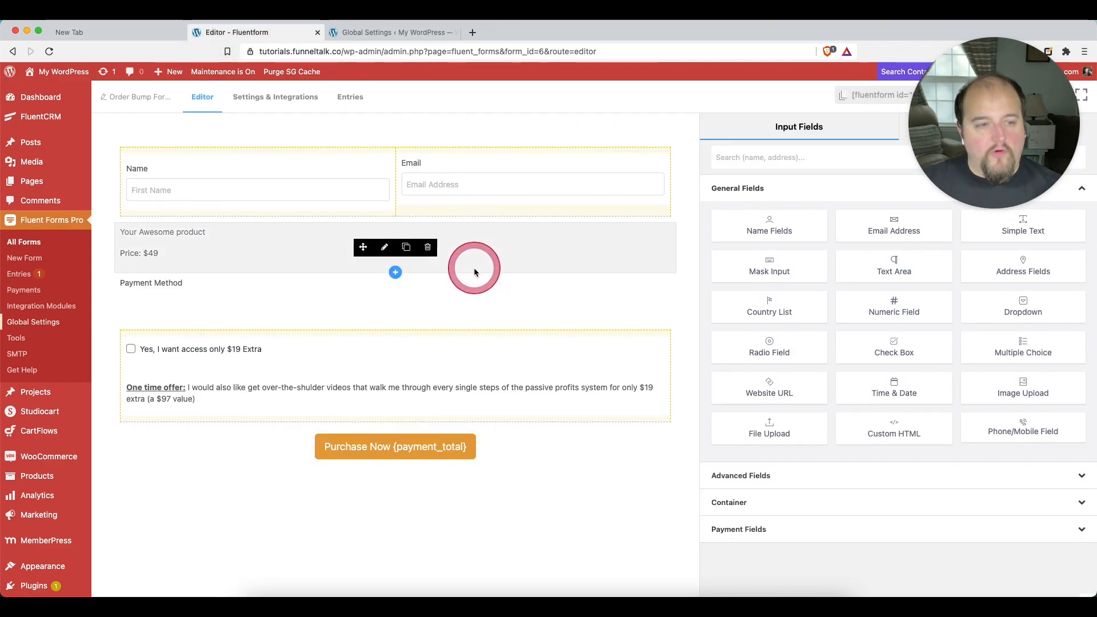
click(202, 246)
drag(1030, 78, 1030, 450)
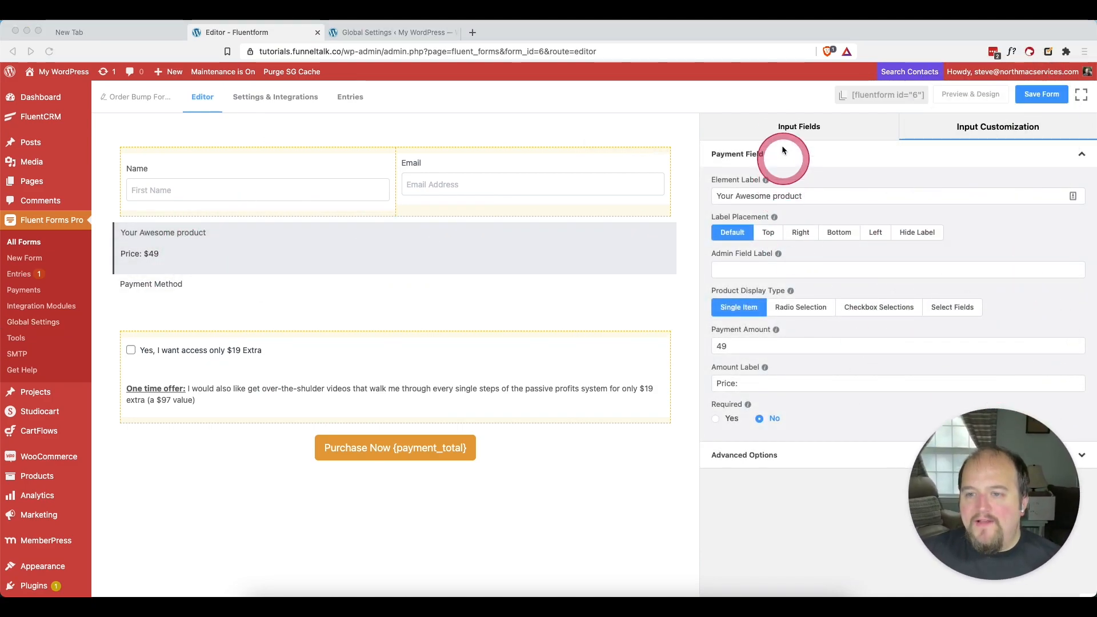
click(797, 135)
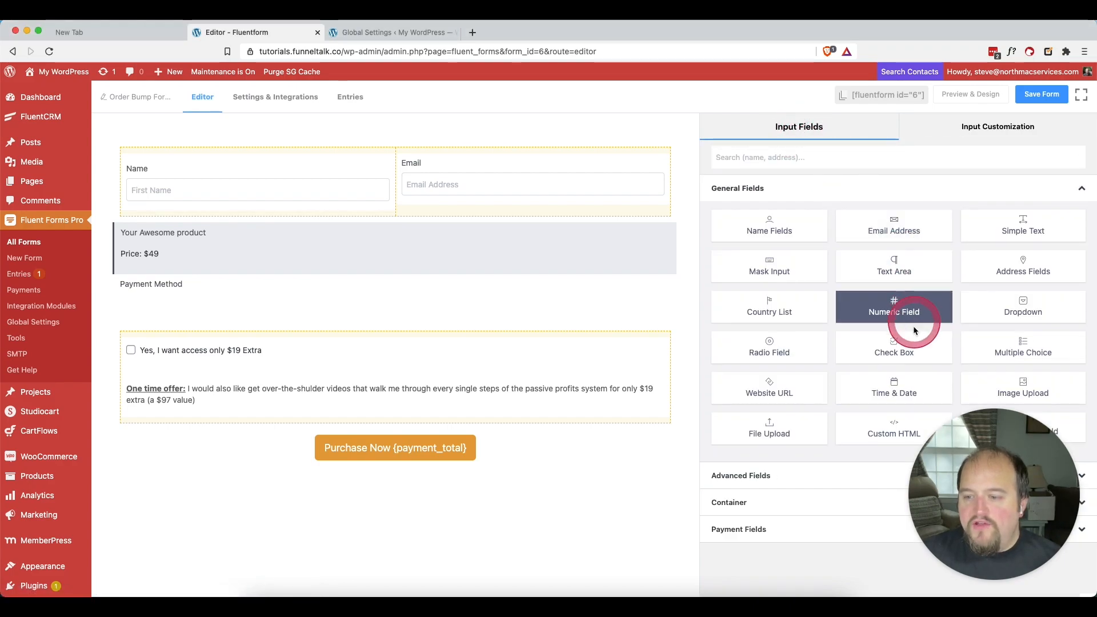
click(740, 485)
click(768, 527)
drag(994, 489, 368, 481)
drag(554, 485, 123, 485)
click(900, 509)
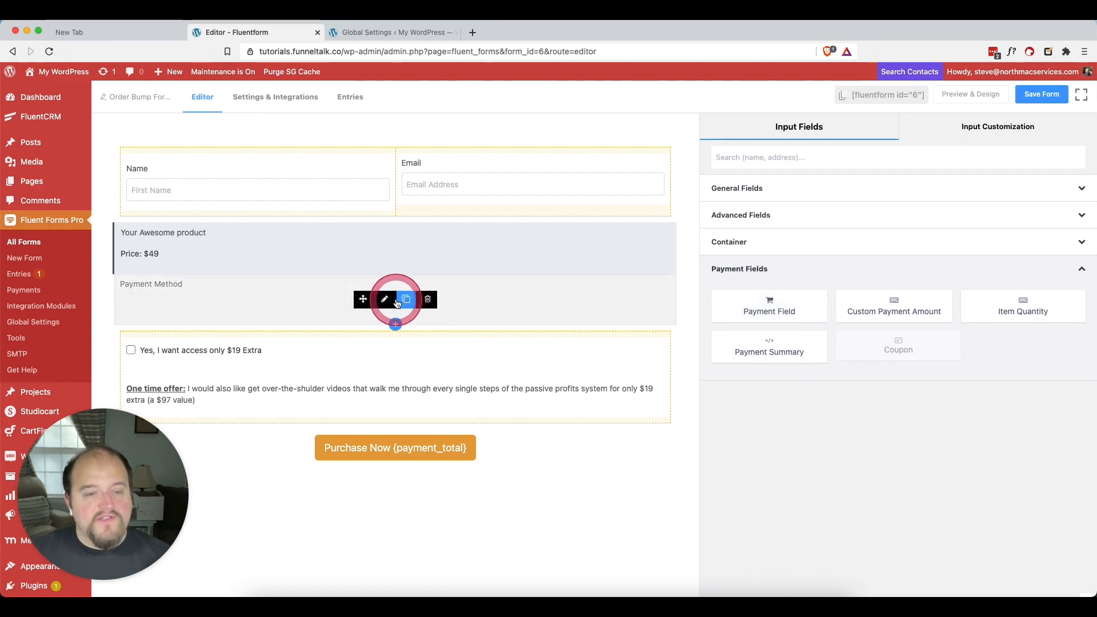
Inspect the settings of the main product's payment field, the payment method field and the one-time-offer text
click(224, 247)
click(732, 232)
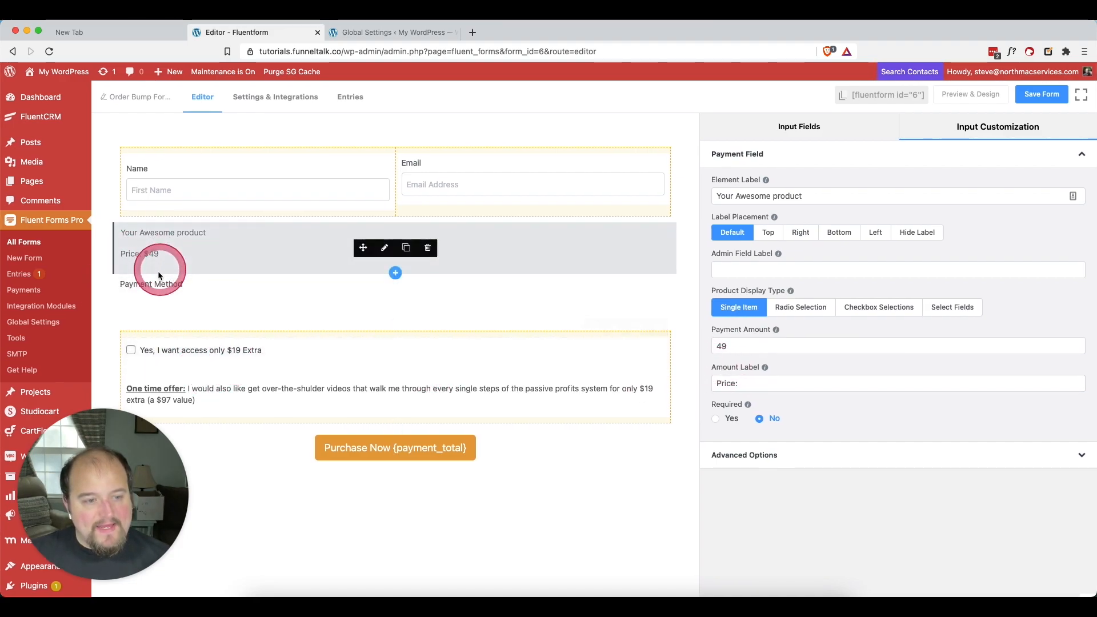
click(150, 289)
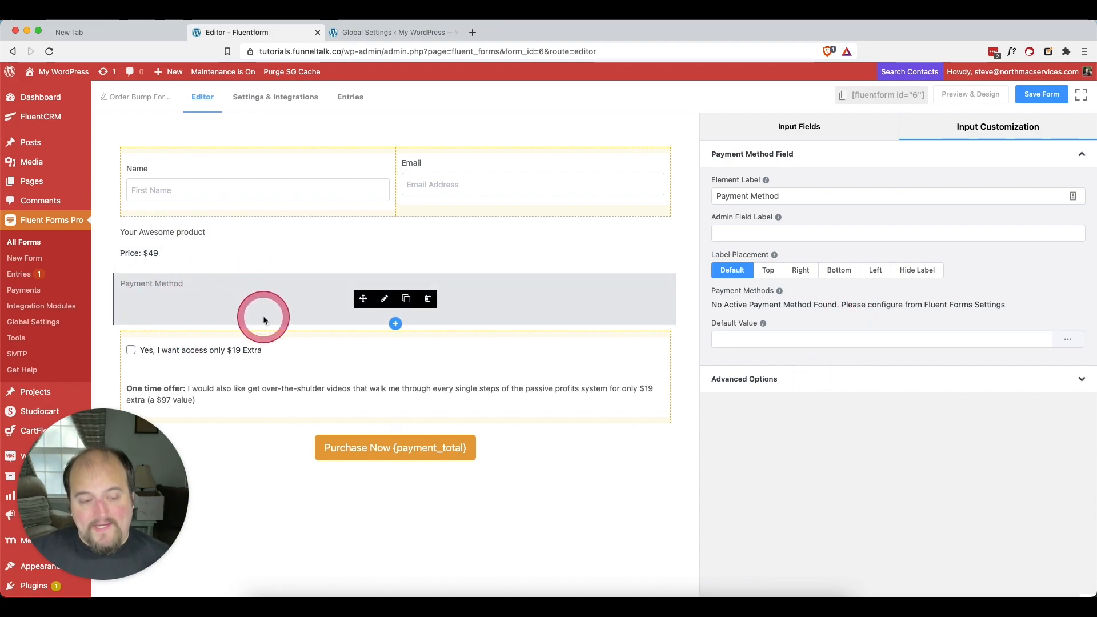
click(274, 397)
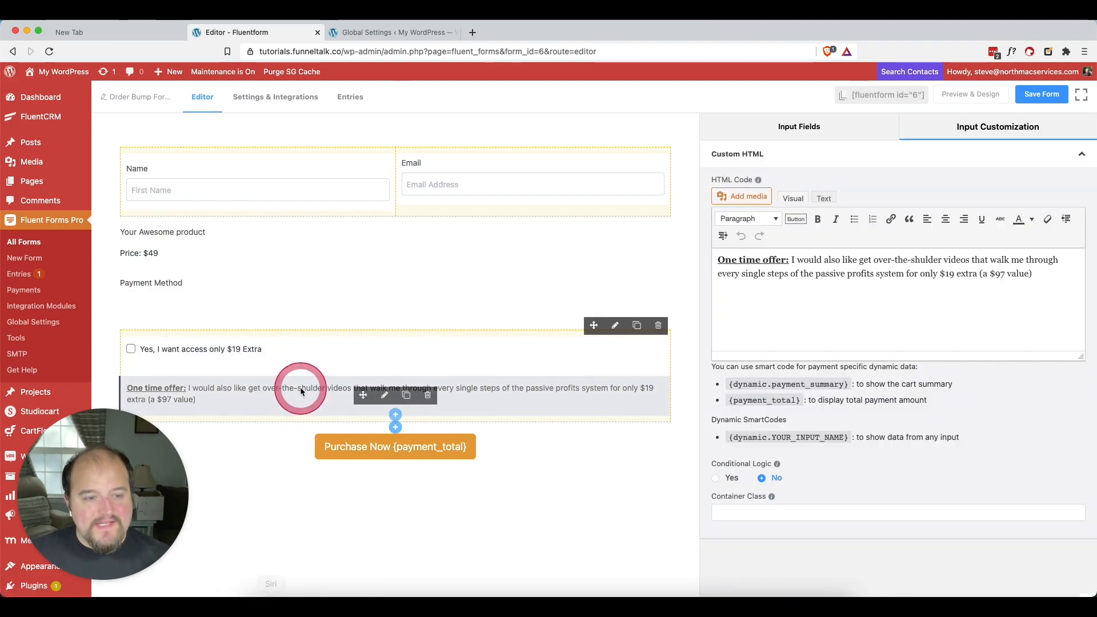
click(326, 332)
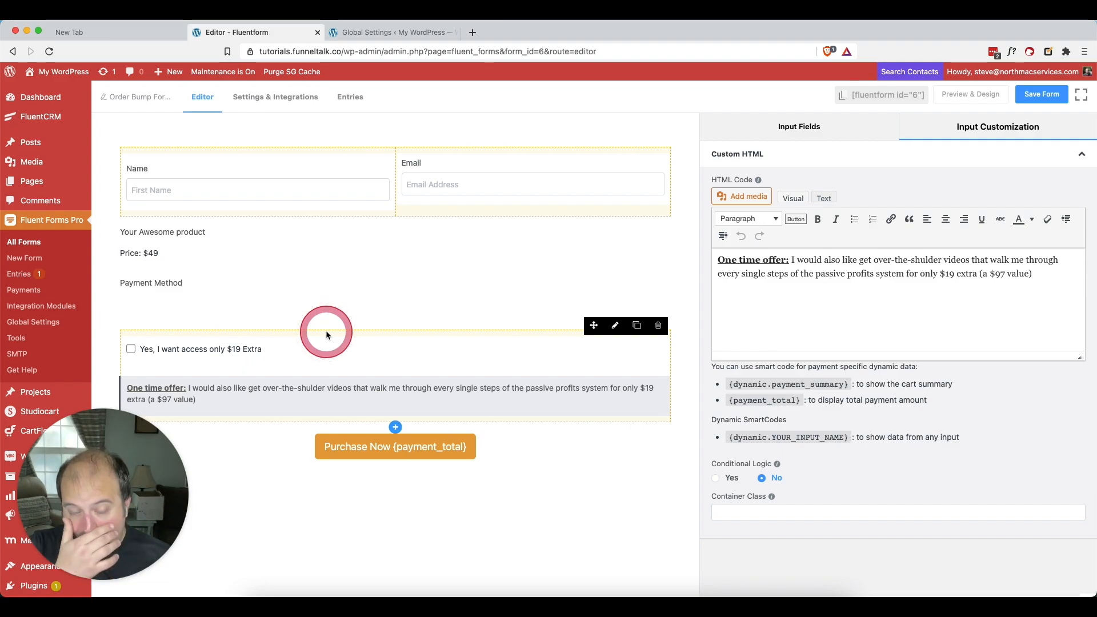
Set the price of the "Yes, I want access only $19 Extra" order bump item to 19
mouse_move(332, 338)
mouse_down()
mouse_move(229, 351)
mouse_move(299, 347)
mouse_move(268, 349)
mouse_up()
click(268, 349)
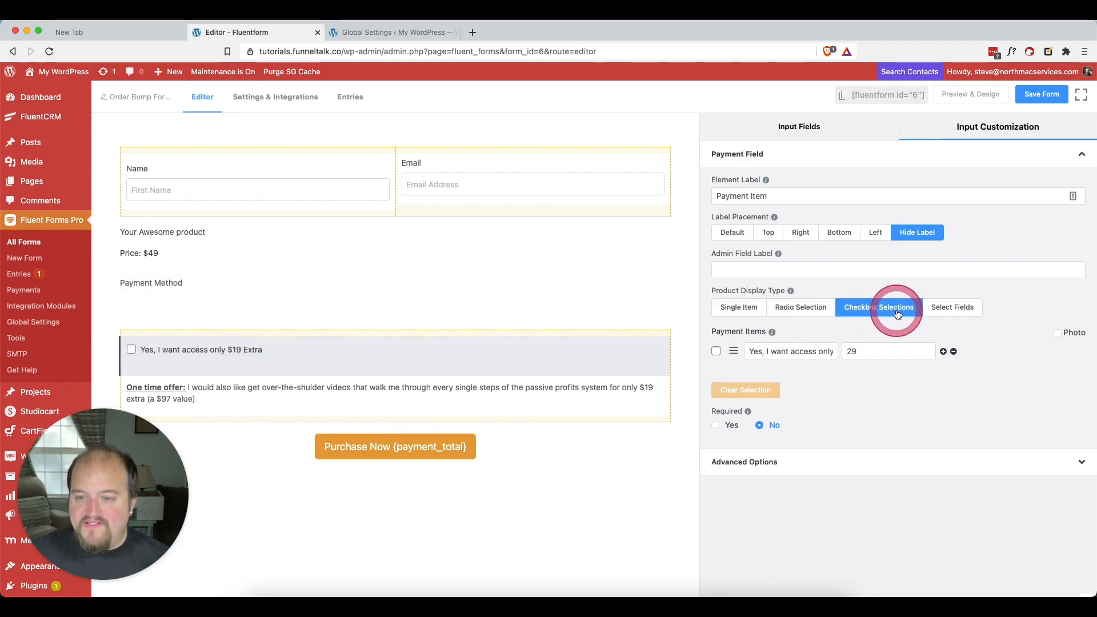
drag(772, 351, 849, 350)
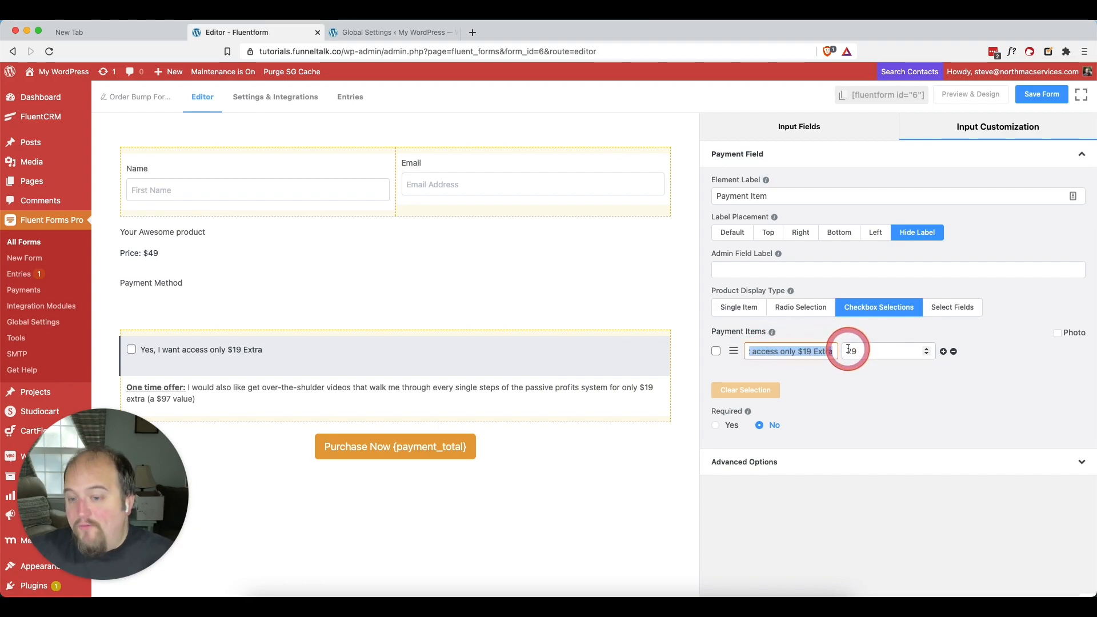
click(951, 409)
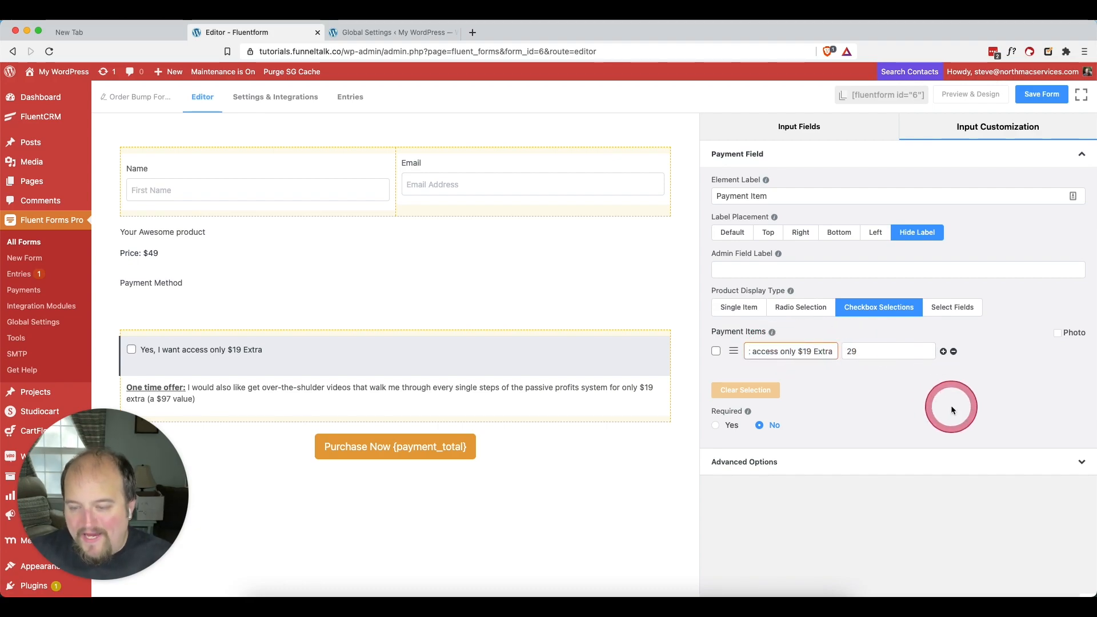
click(862, 380)
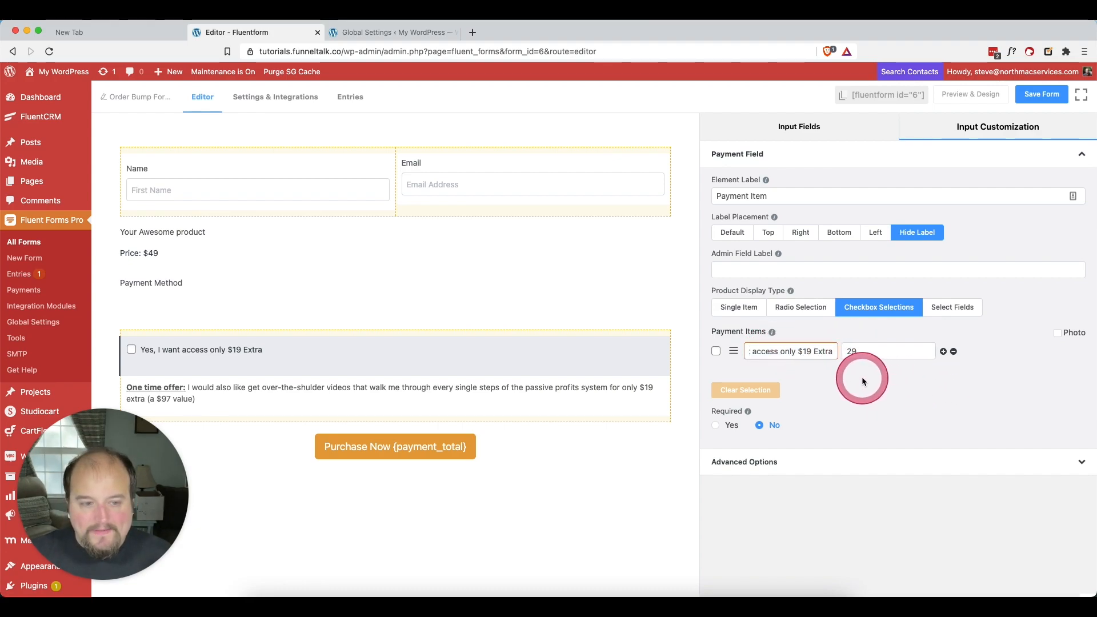
click(870, 351)
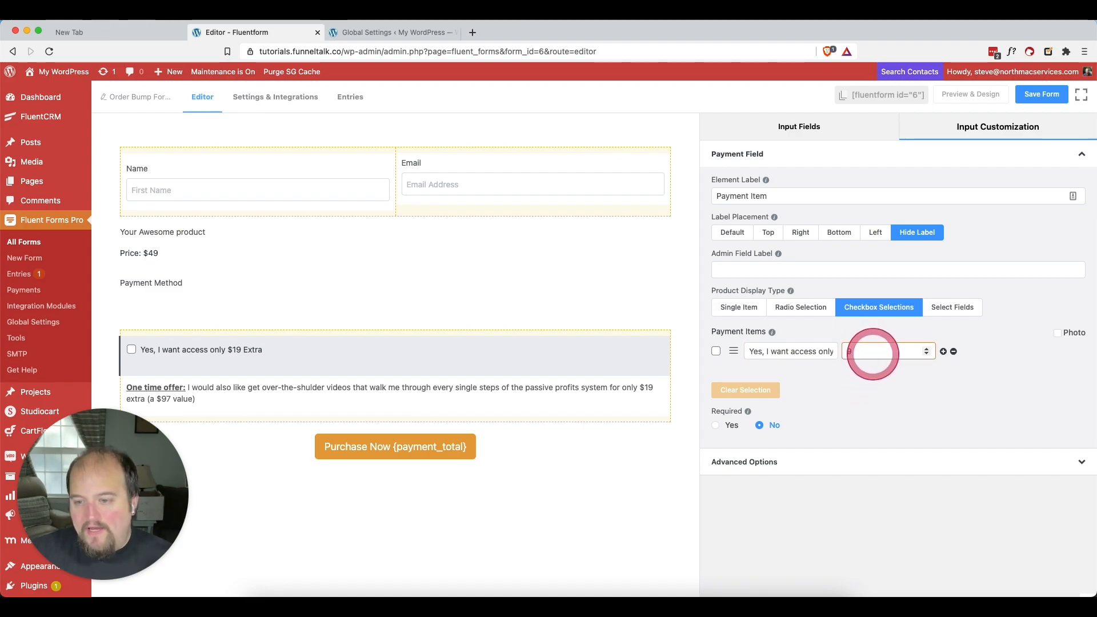
text(19)
click(872, 422)
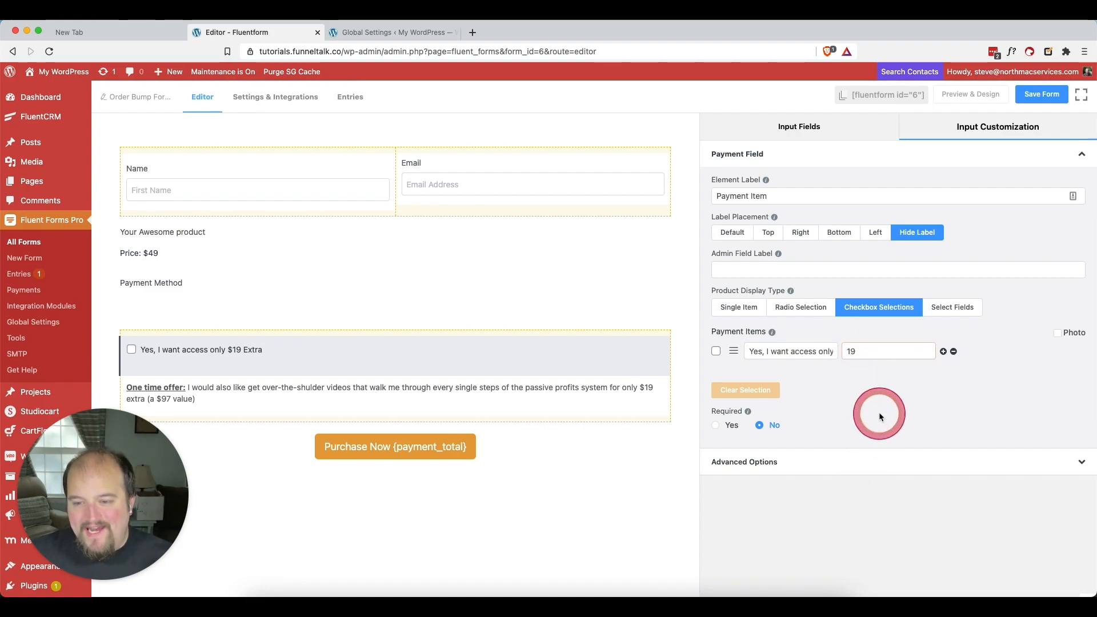
Compare the order bump item's label with its price and review the offer text below the checkbox
drag(780, 345, 870, 347)
click(796, 350)
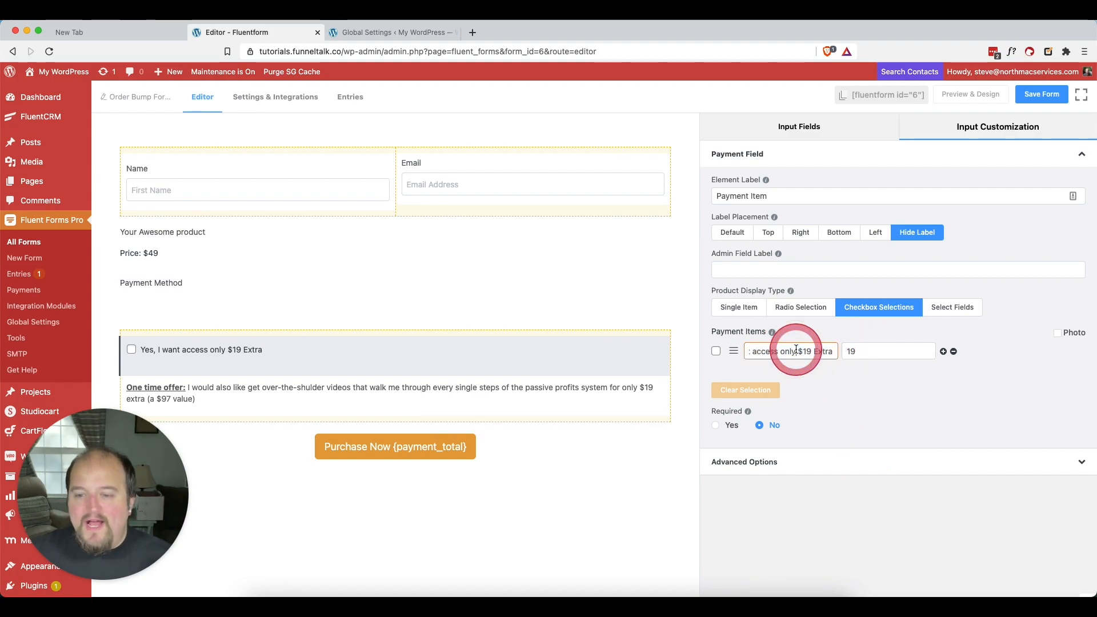
double_click(865, 353)
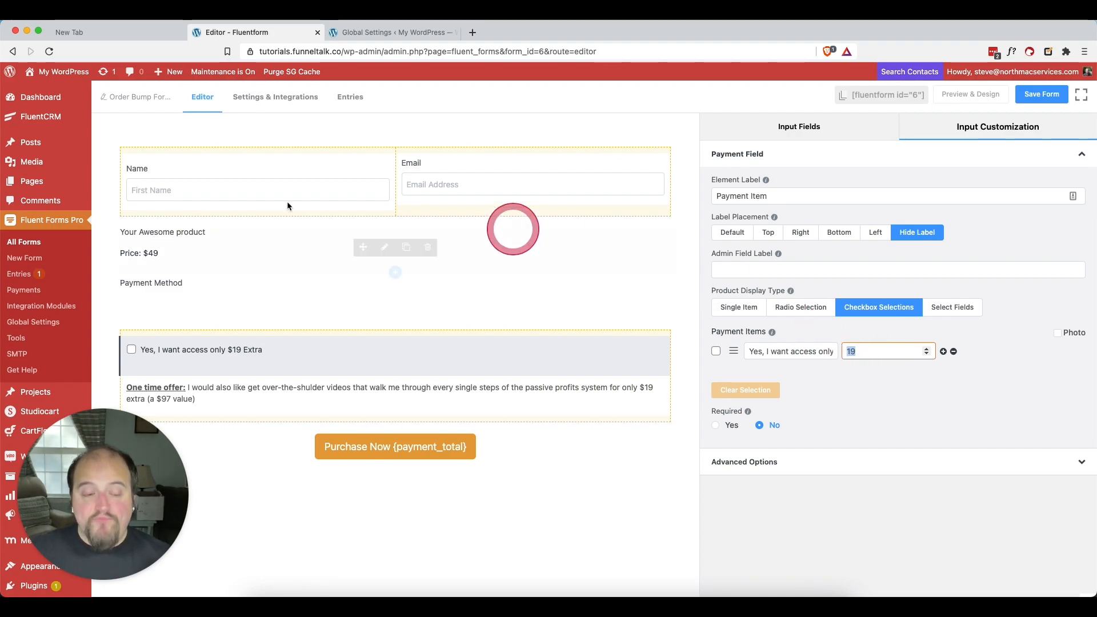
click(134, 348)
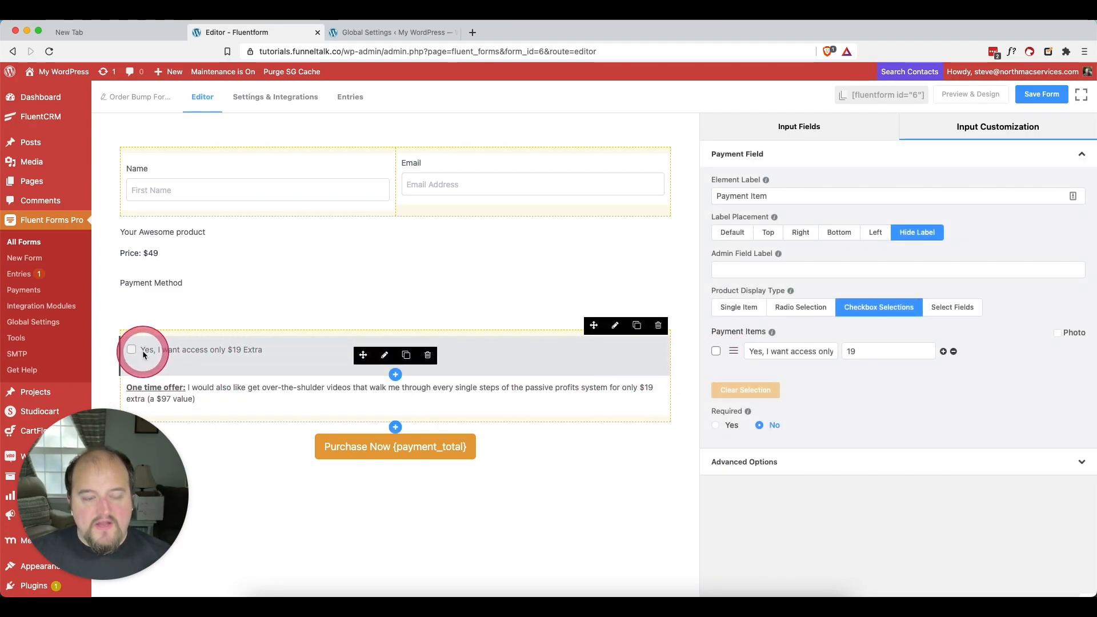
drag(159, 376, 291, 403)
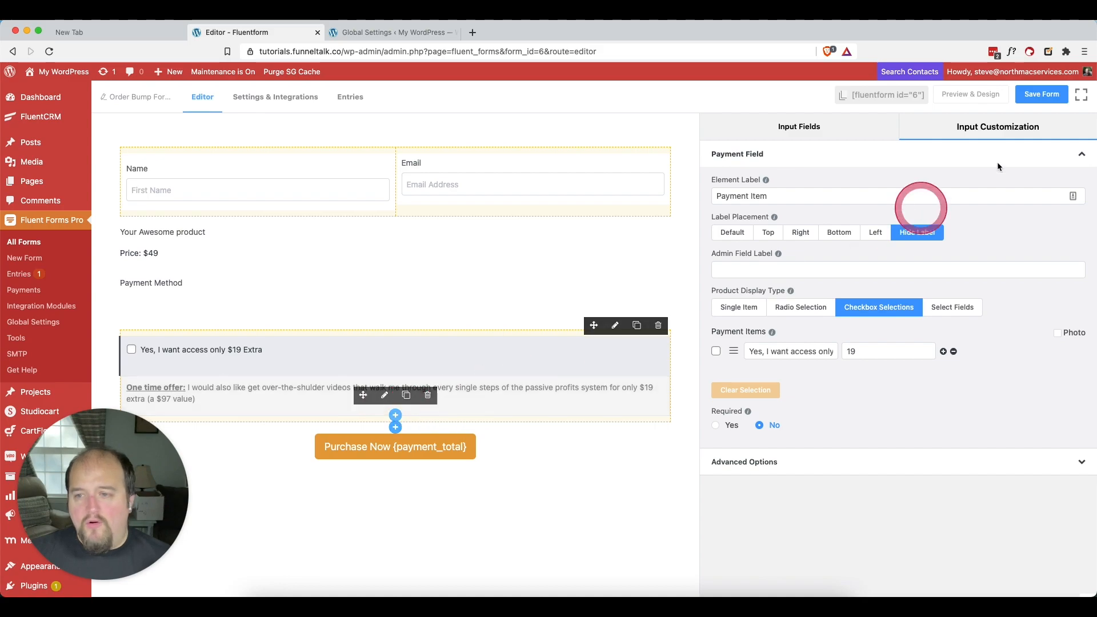
Preview the form, test the order bump checkbox's effect on the purchase total, and return to the editor
click(970, 94)
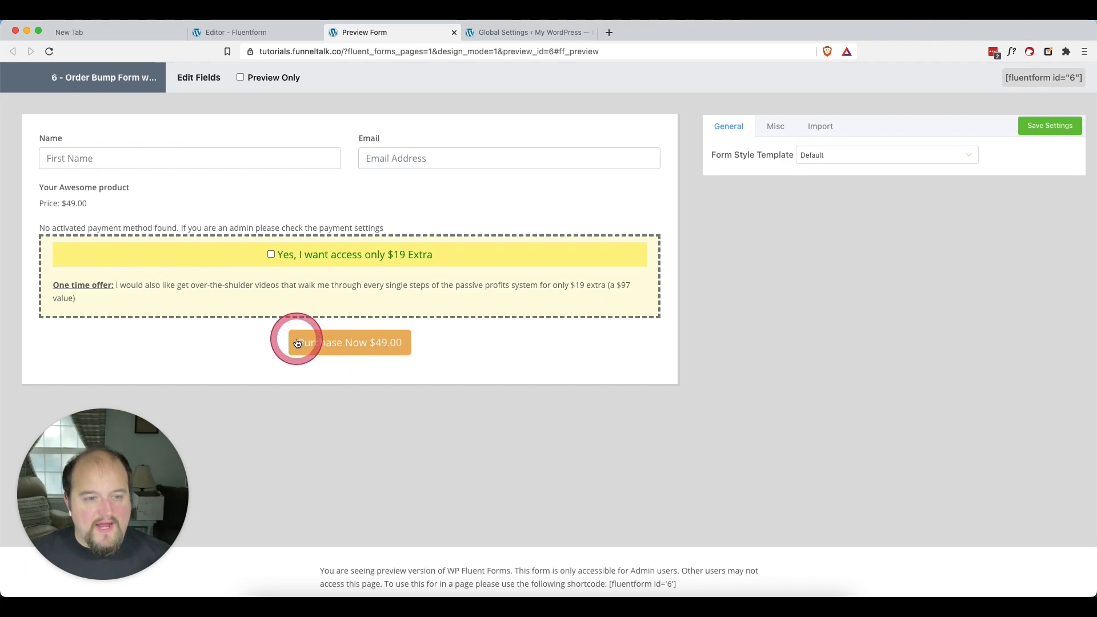
click(271, 254)
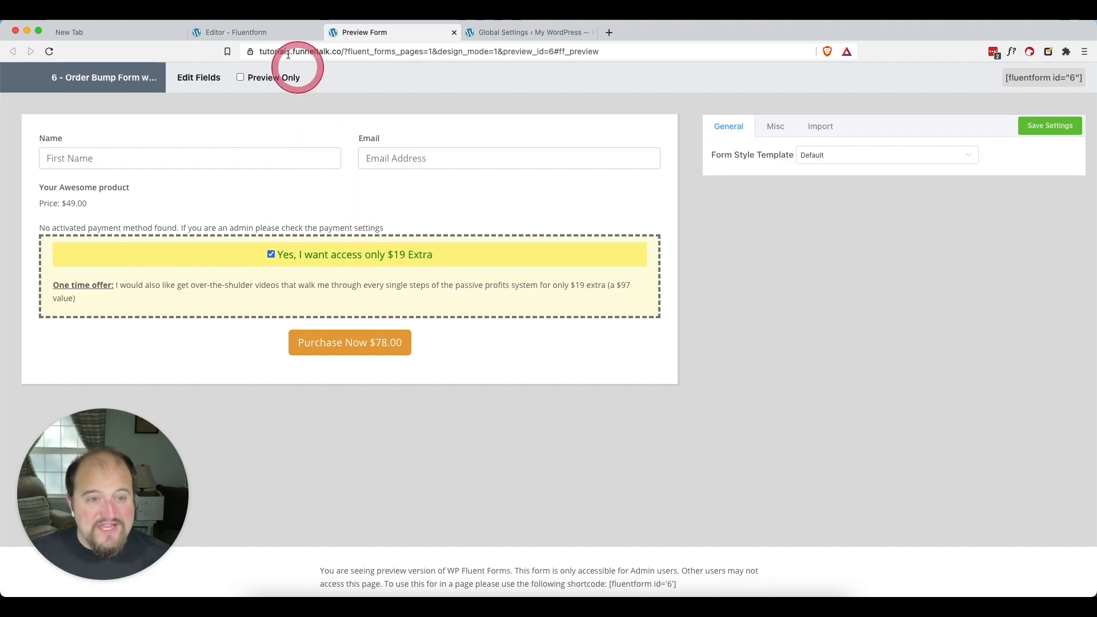
click(271, 255)
click(251, 32)
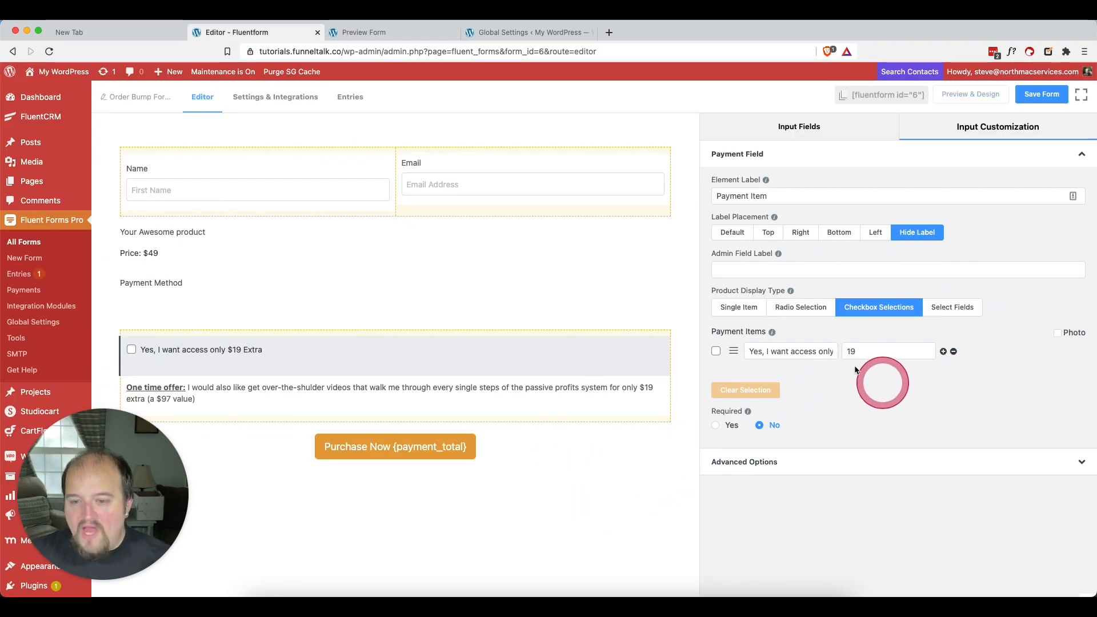
Check the order bump payment item's label and price, and save the form
click(800, 350)
click(883, 346)
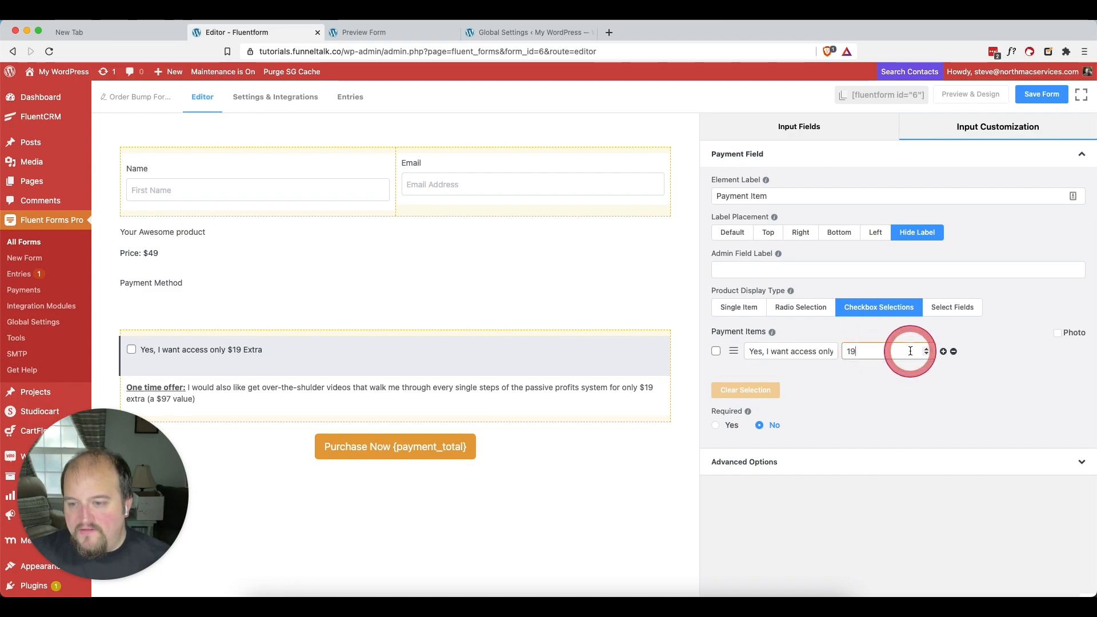
double_click(863, 351)
click(1011, 154)
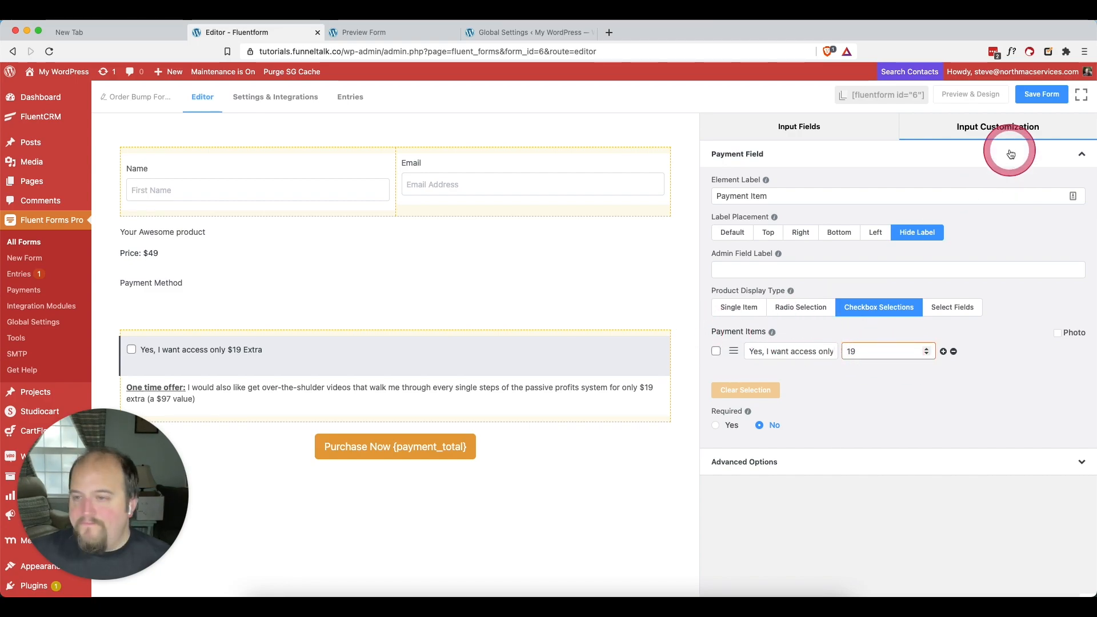
click(1041, 95)
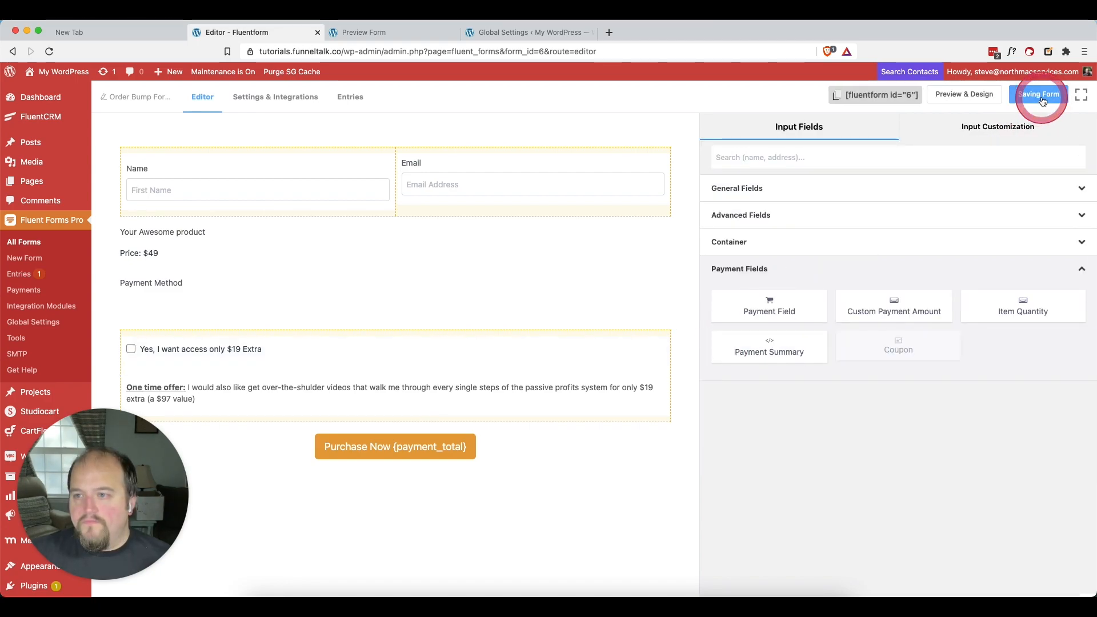
Reload the form preview and test the "Yes, I want access only $19 Extra" checkbox
click(366, 32)
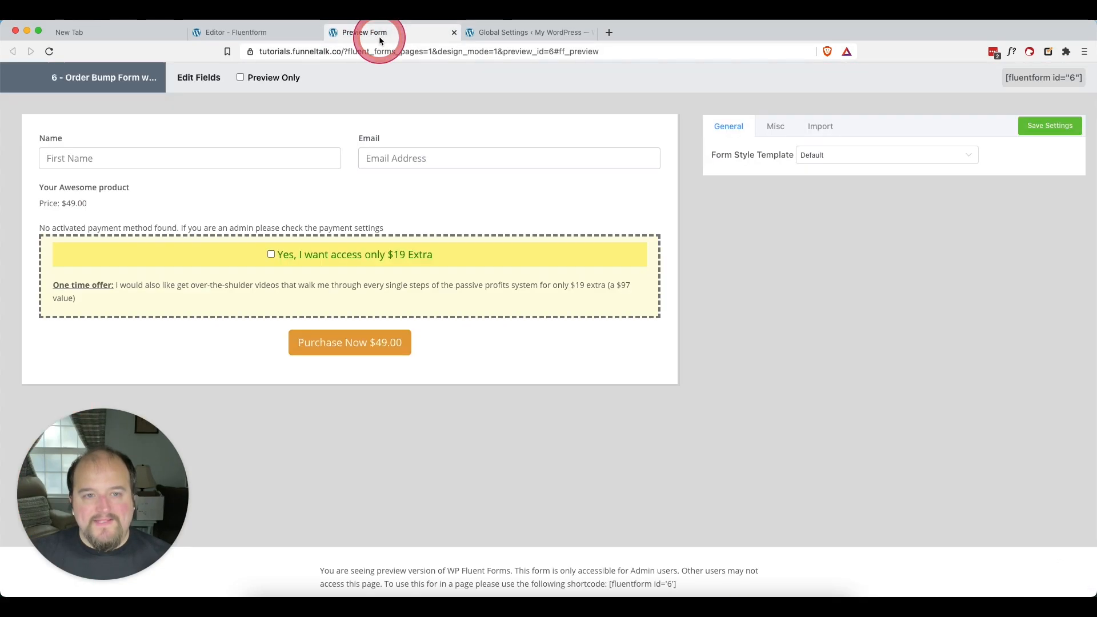
key(super+r)
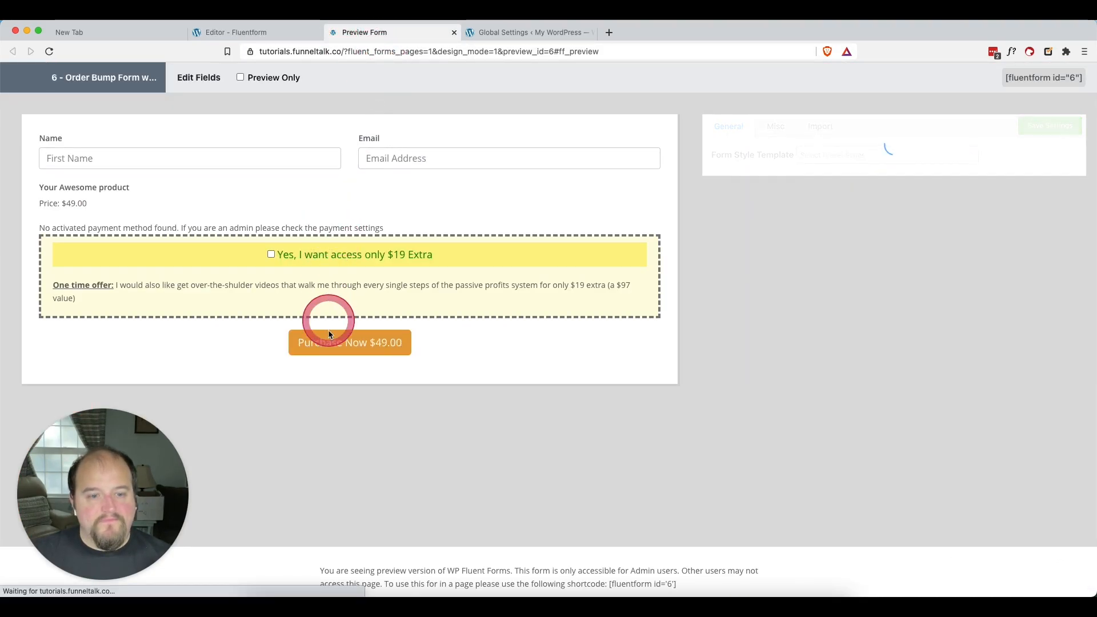
click(271, 255)
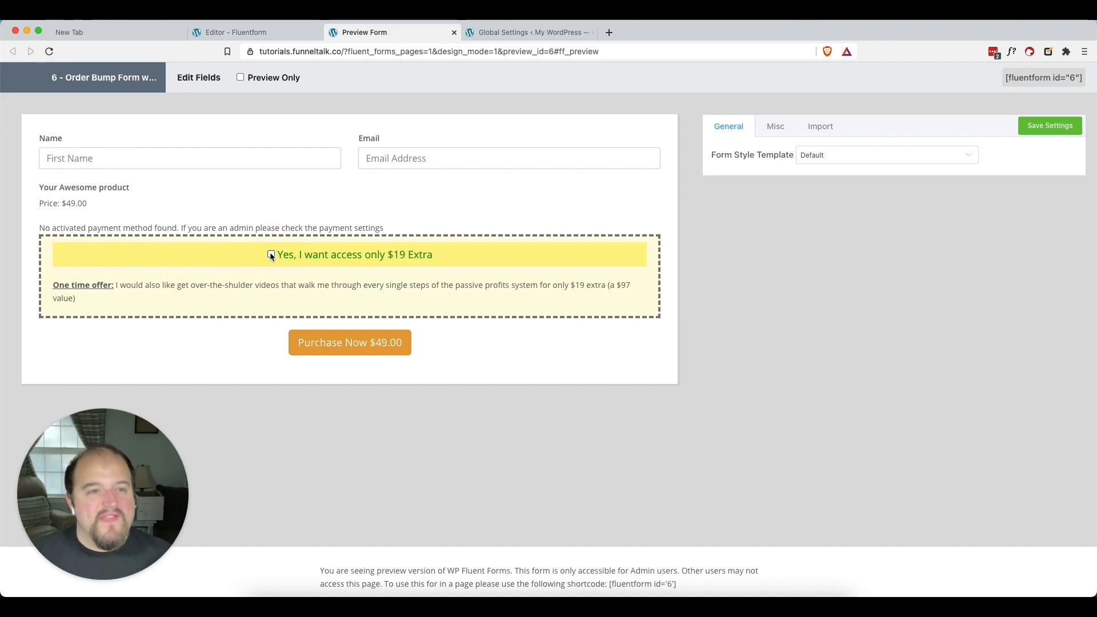
Save the form again and select the order bump checkbox in the preview to check the purchase total
click(263, 32)
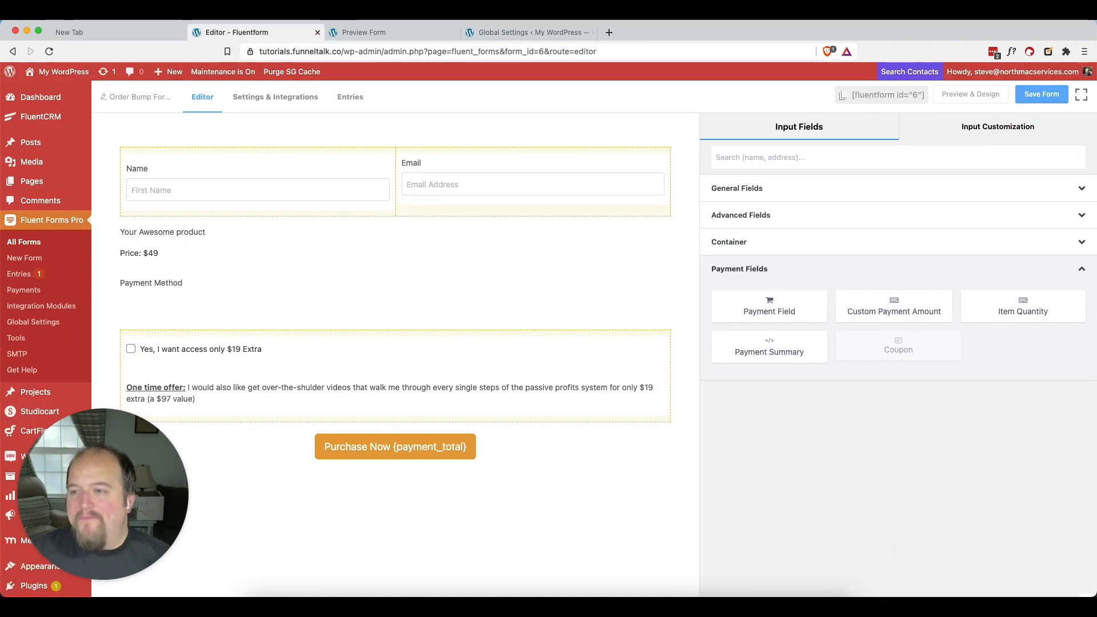
click(1040, 93)
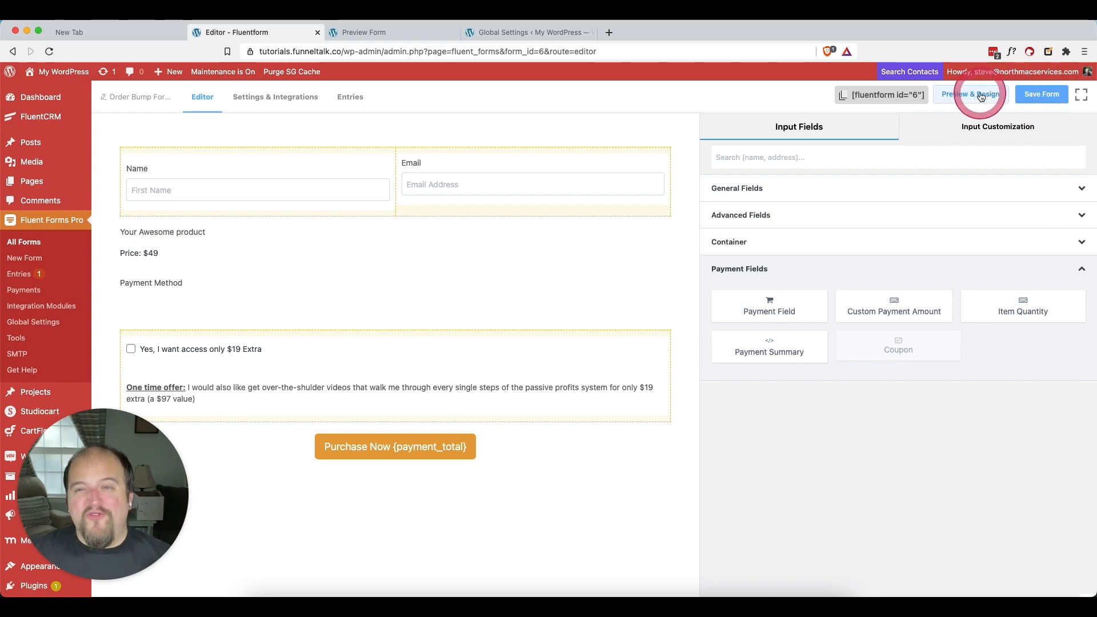
click(980, 95)
click(371, 32)
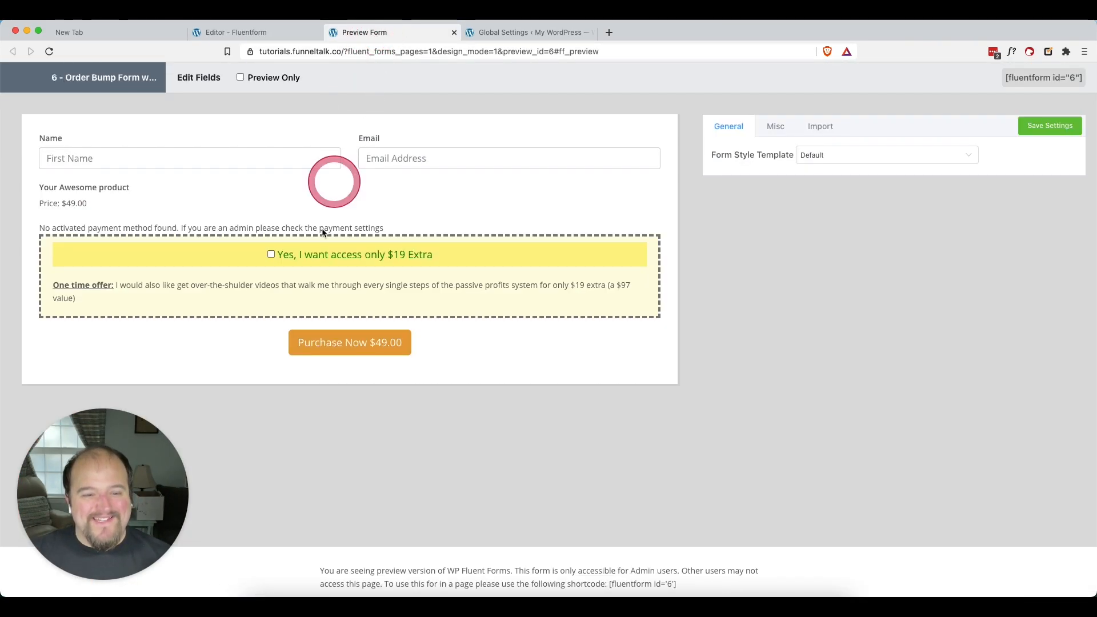
click(271, 254)
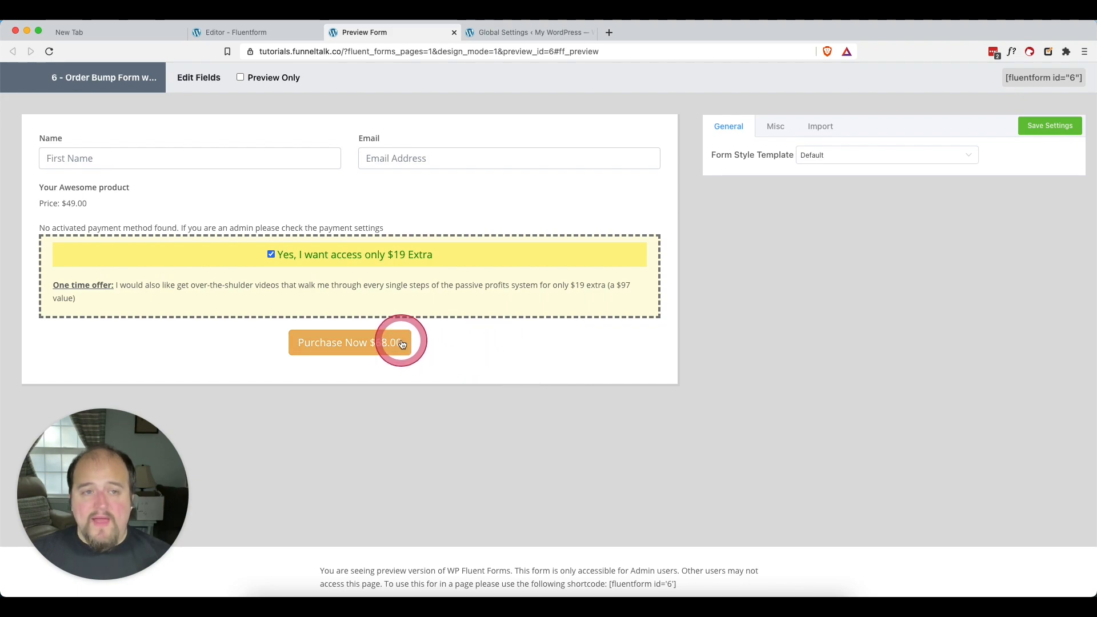
Inspect the submit button's settings in the editor and highlight the {payment_total} code in its text
click(256, 32)
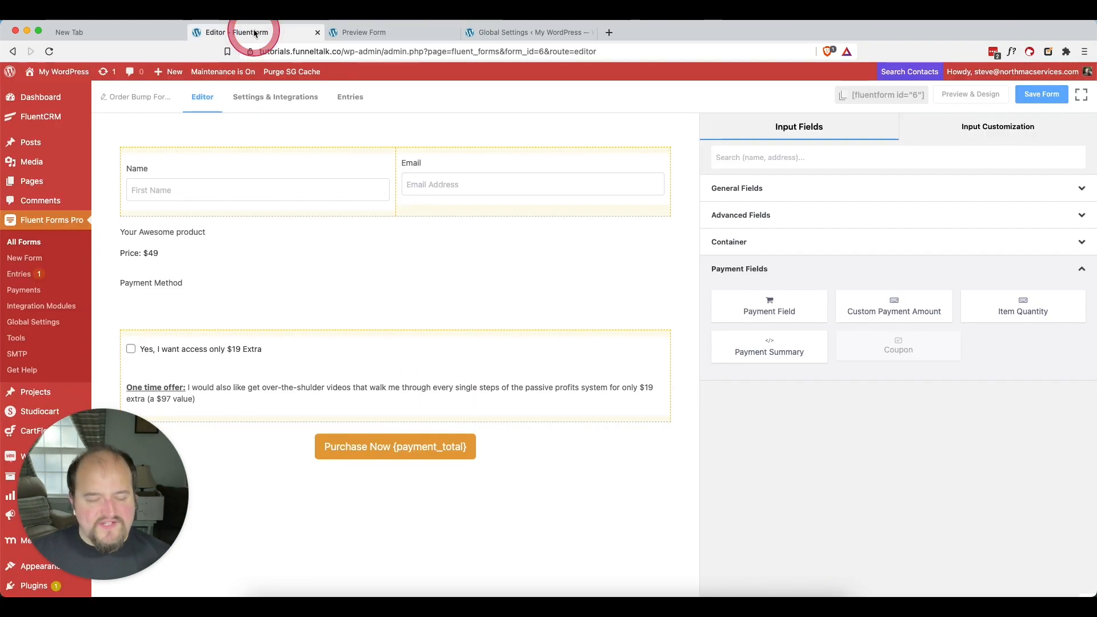
click(505, 445)
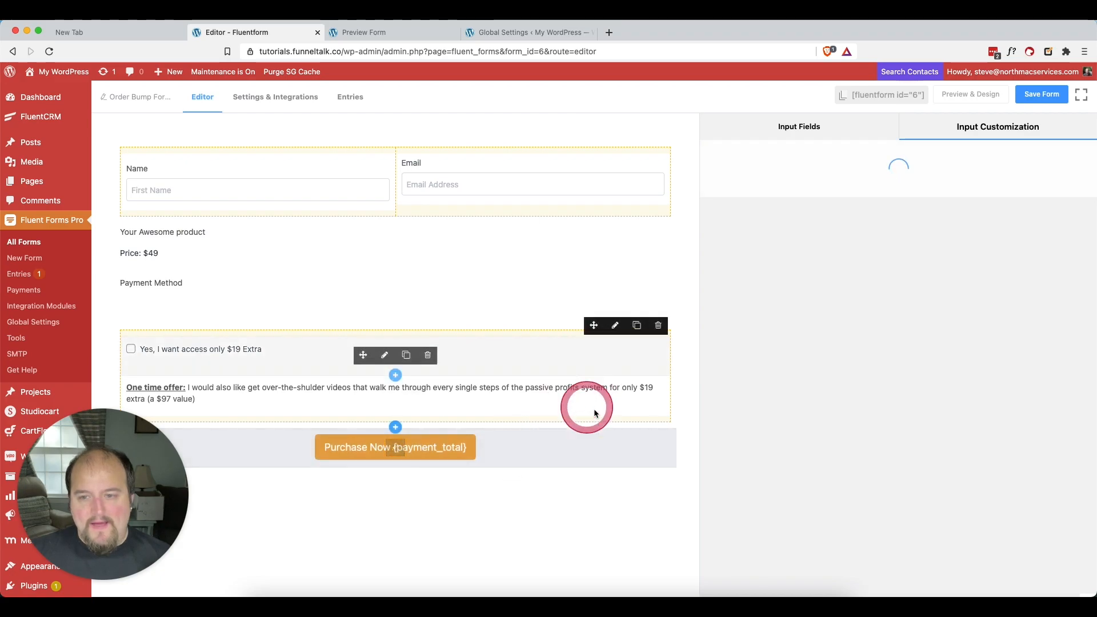
click(845, 225)
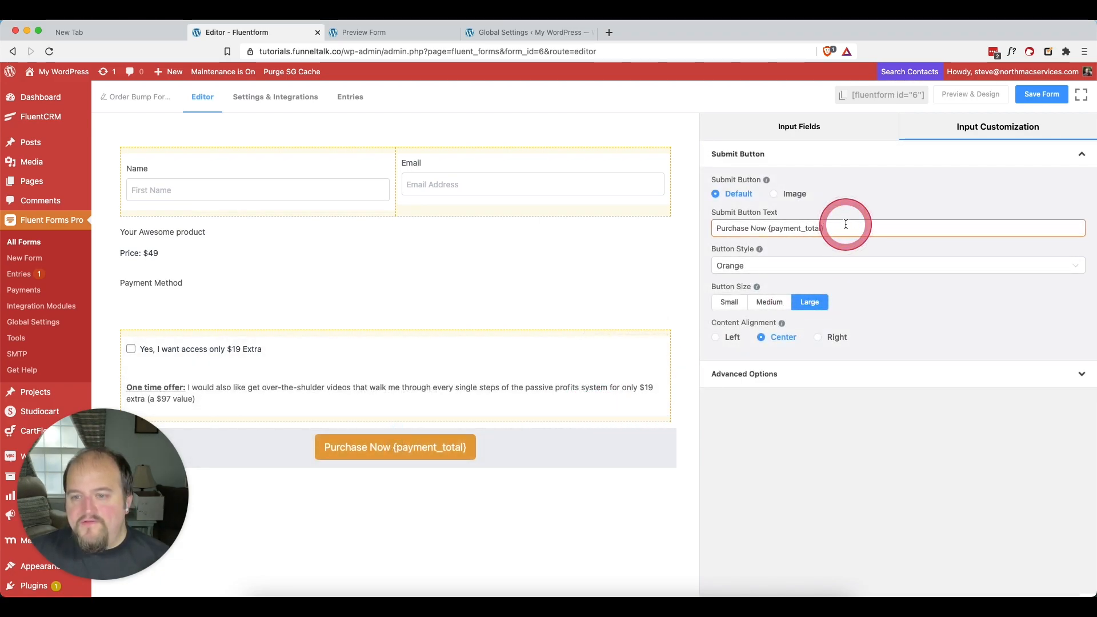
key(alt+shift+Left)
key(shift+Left)
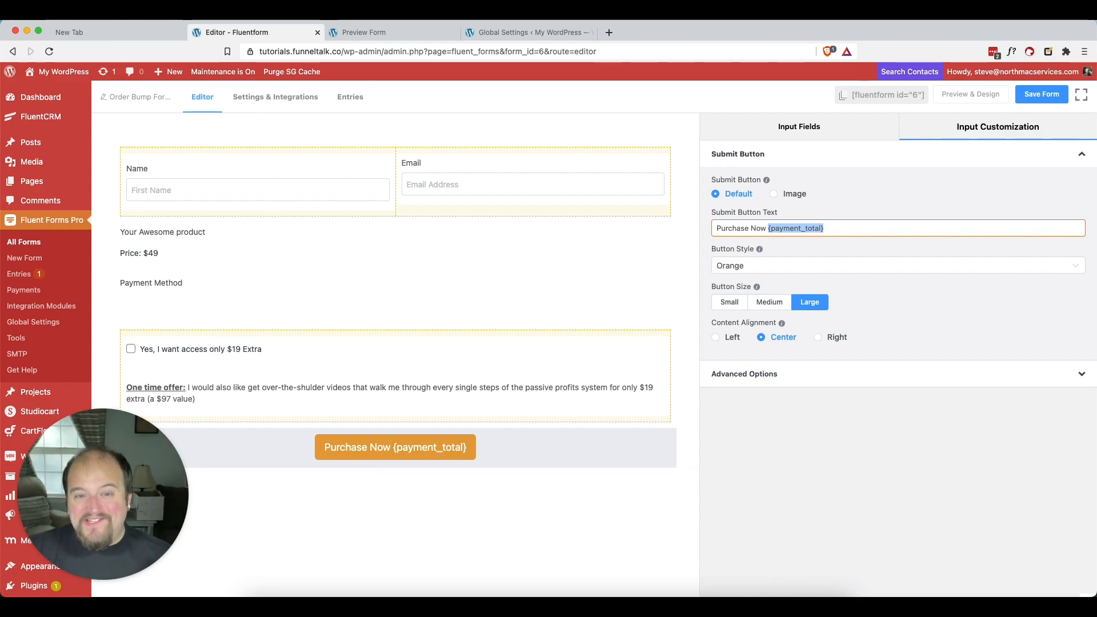
key(Right)
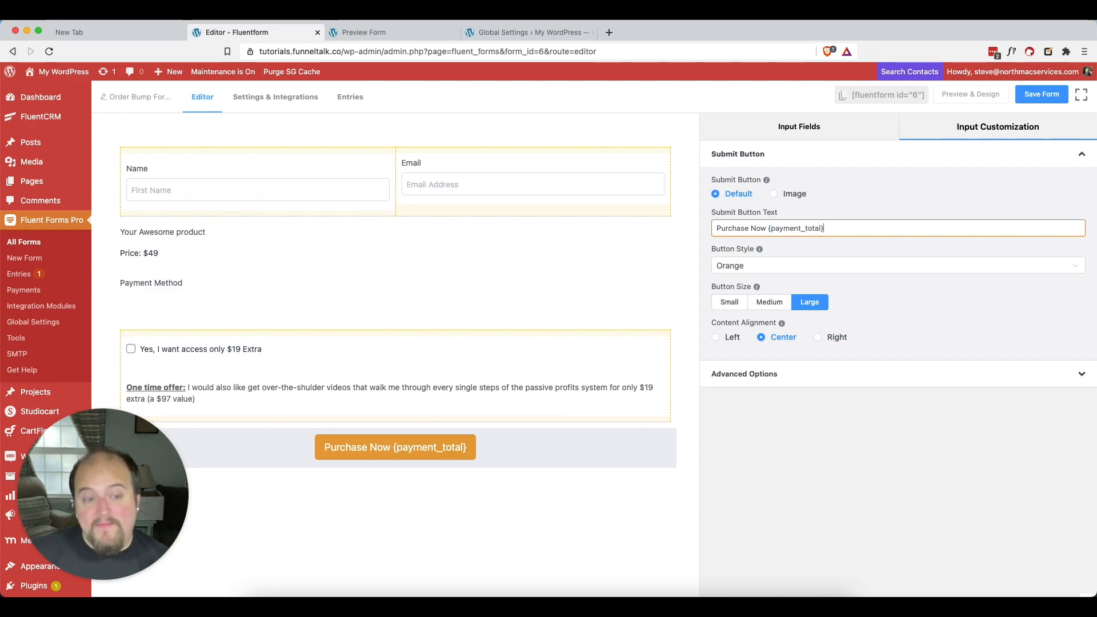
Add a Payment Summary field between the order bump container and the submit button
click(818, 130)
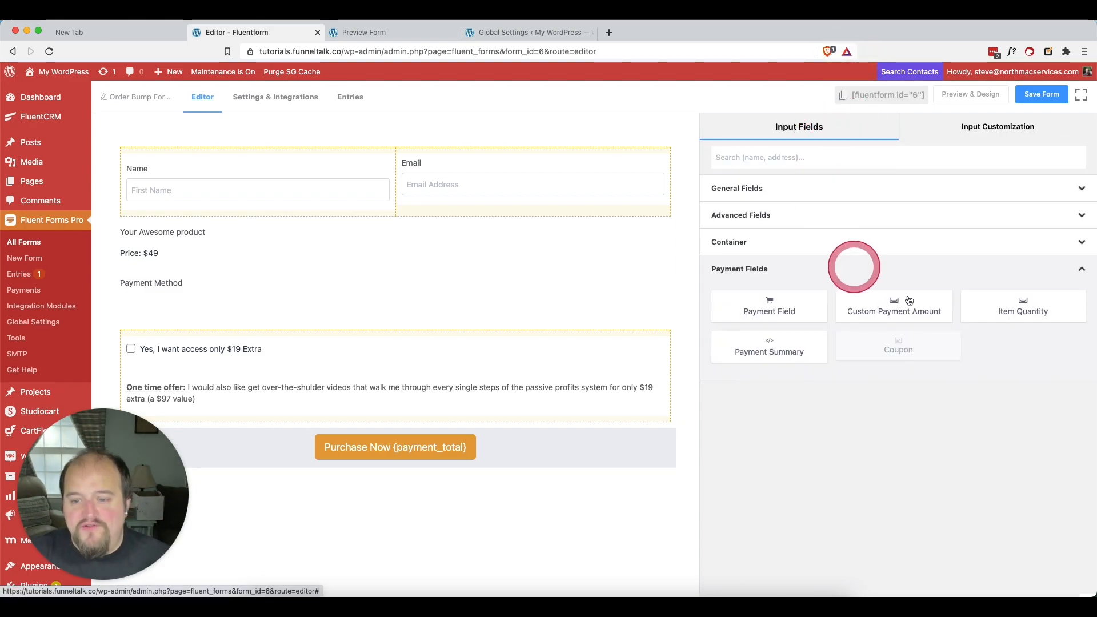
drag(773, 351, 305, 460)
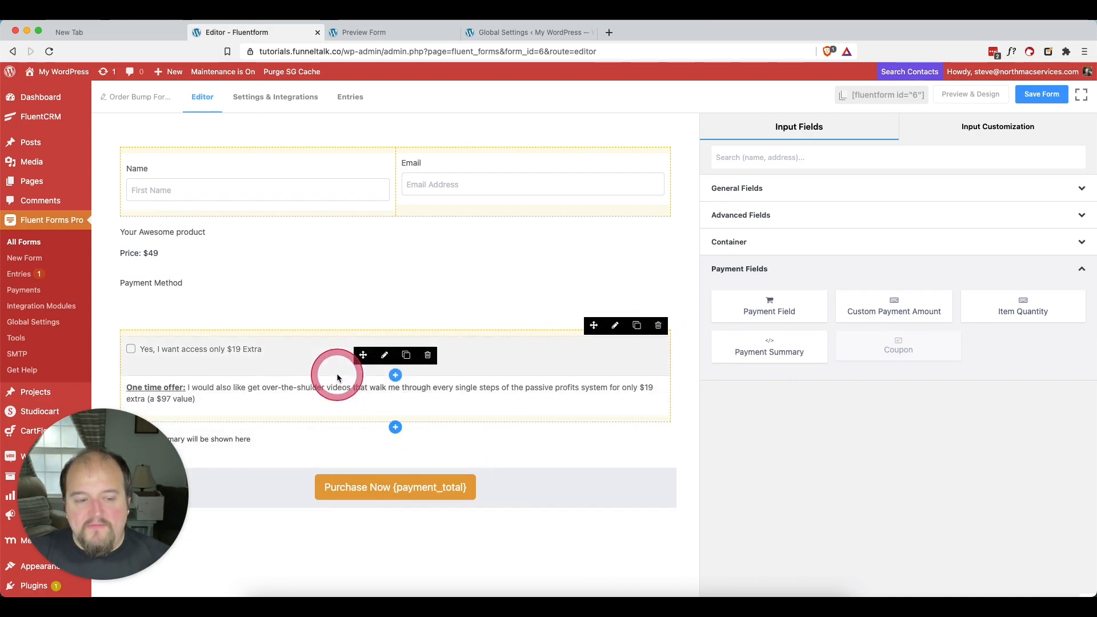
drag(151, 472, 942, 476)
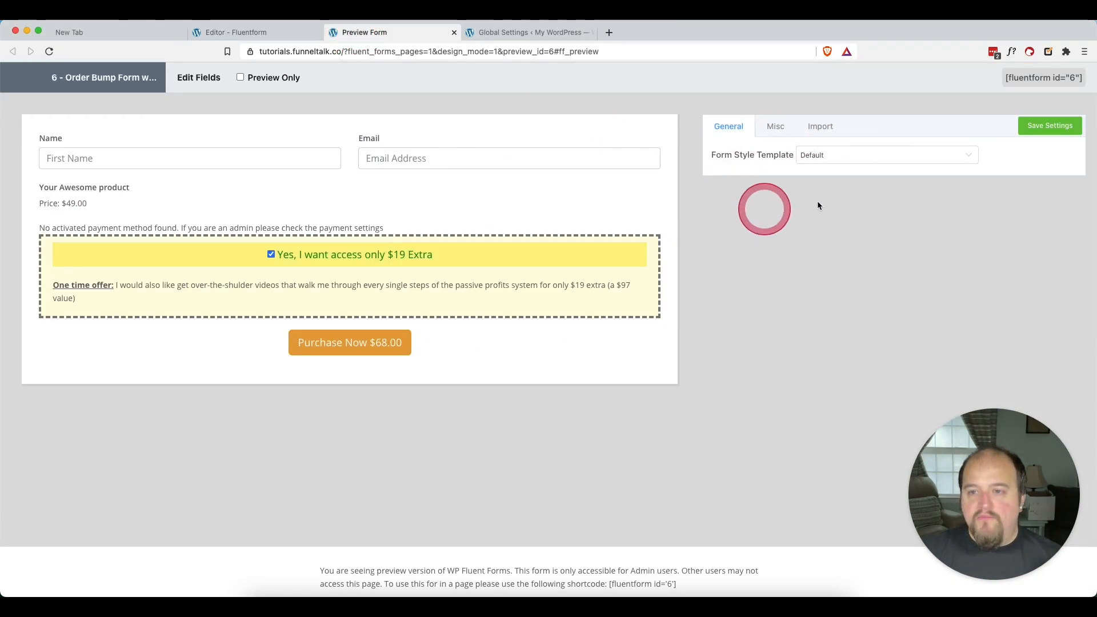
Set the form style template to Custom (Advanced Customization) in the preview and return to the form editor
click(821, 162)
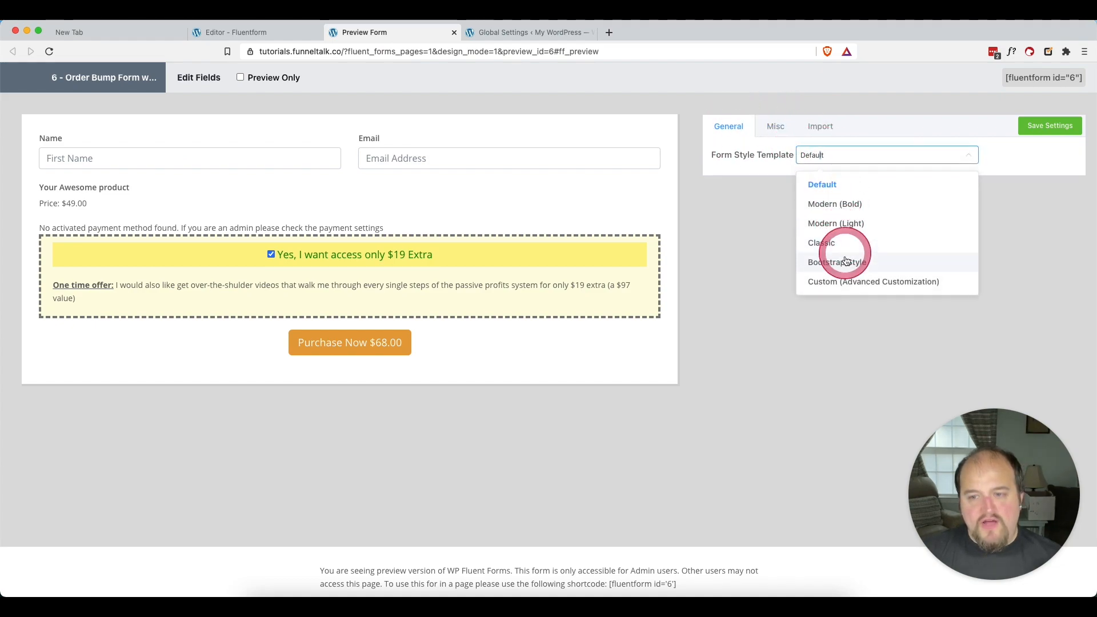
click(840, 280)
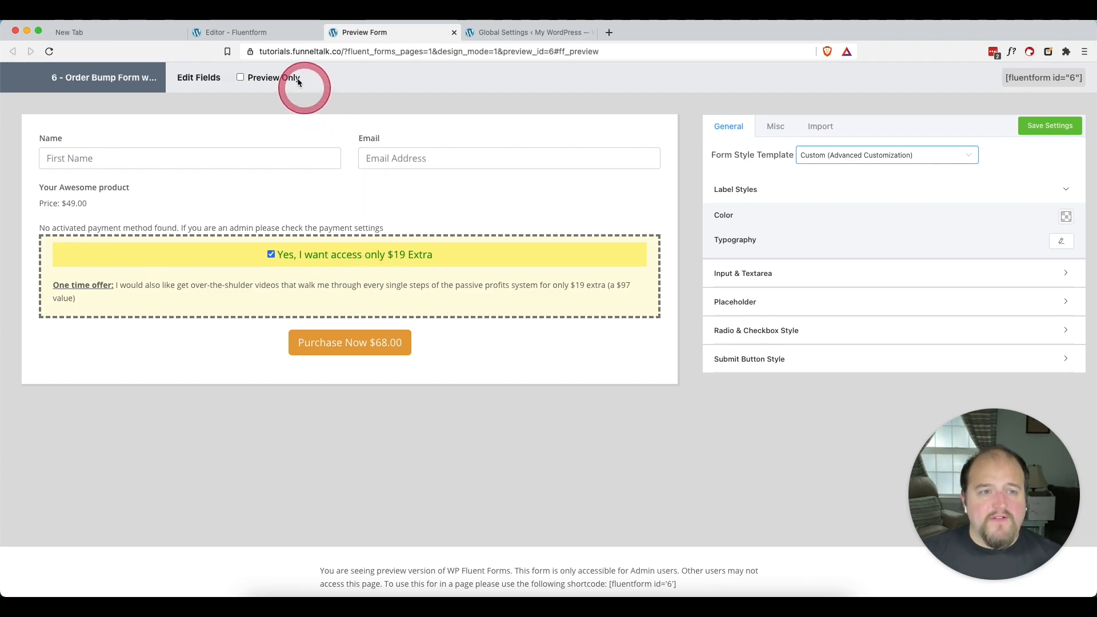
click(245, 32)
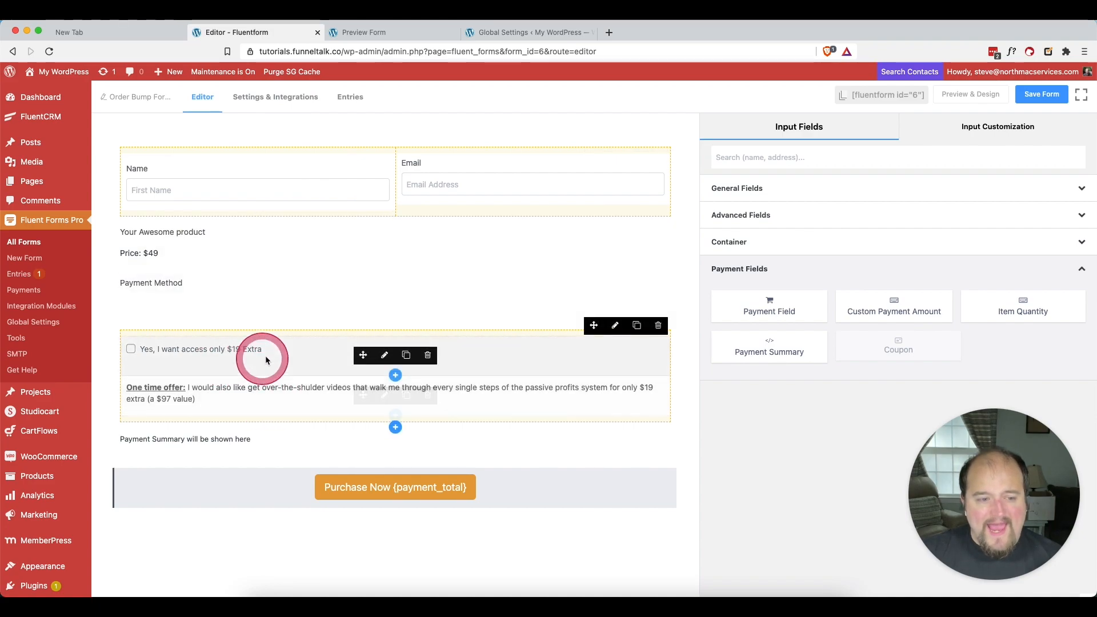
Review the order bump checkbox field's payment item label and its price
click(291, 356)
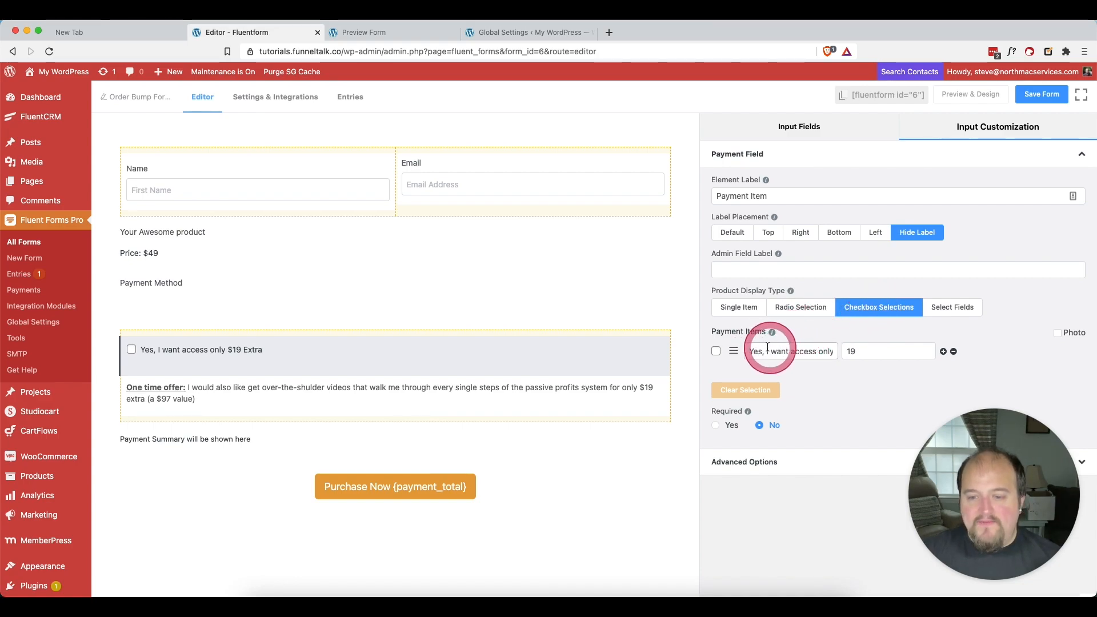
click(867, 352)
click(862, 353)
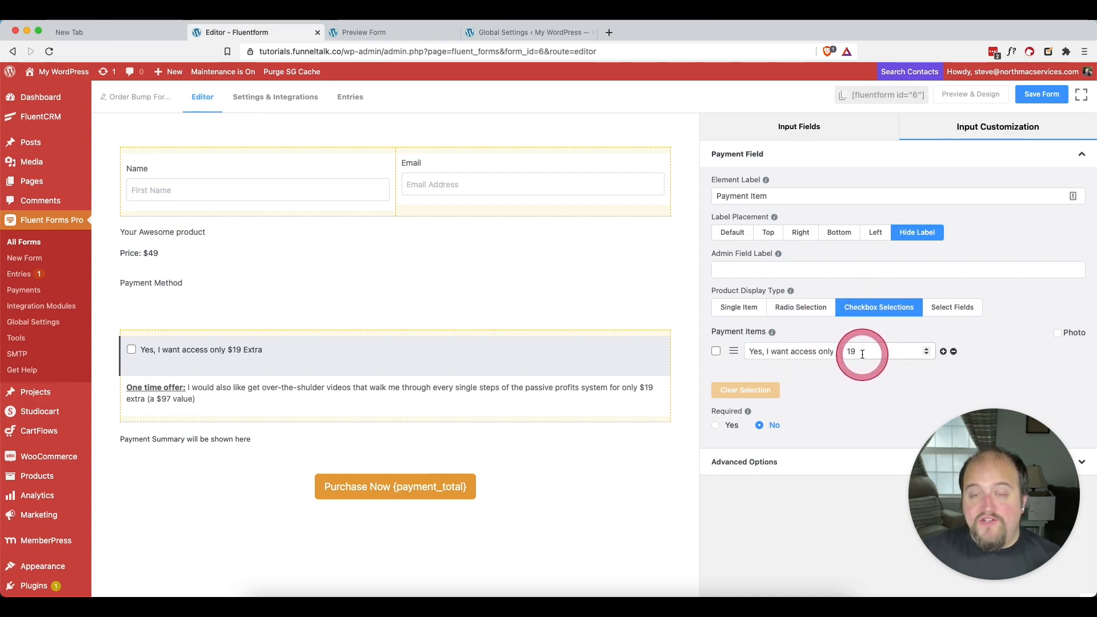
click(853, 350)
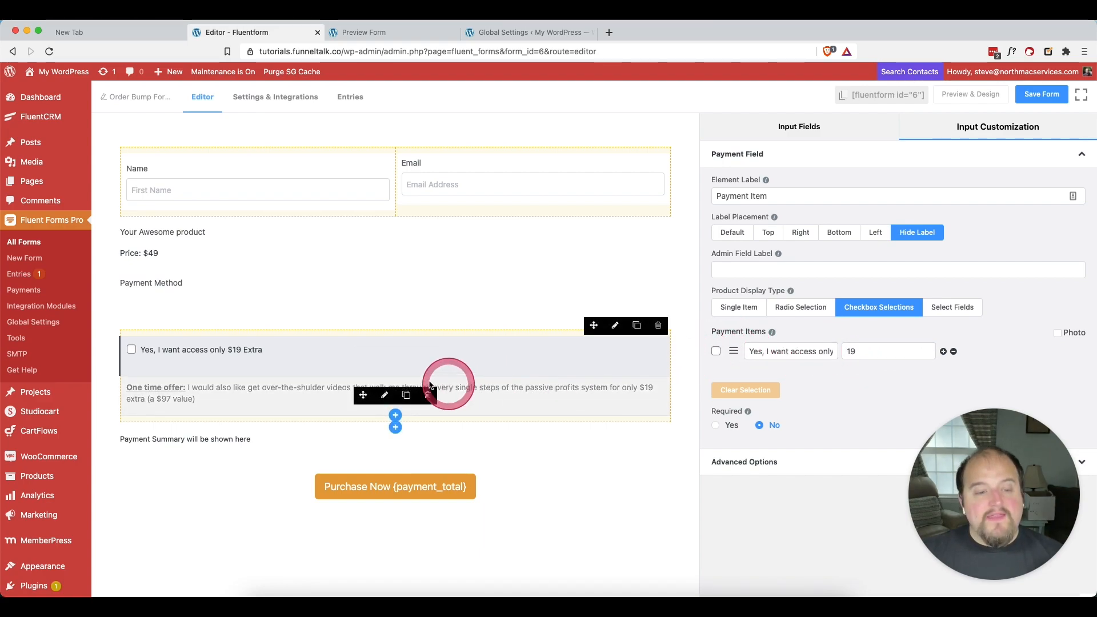
Examine the one-time-offer text in the Custom HTML field's editor and the smart codes available for it
click(252, 388)
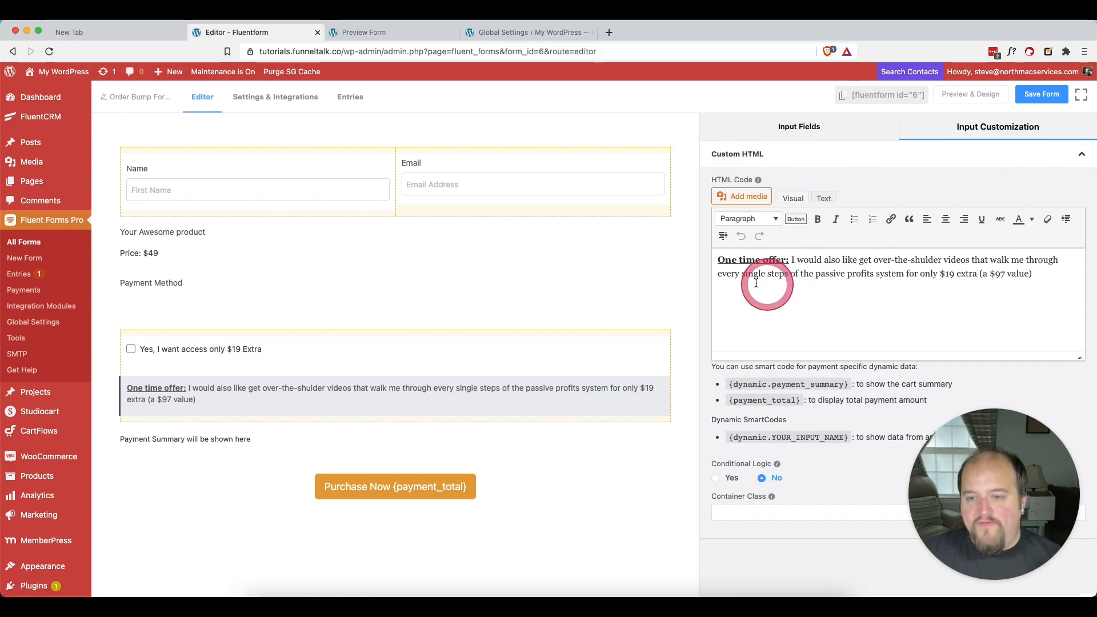
drag(728, 262, 1060, 279)
click(1036, 294)
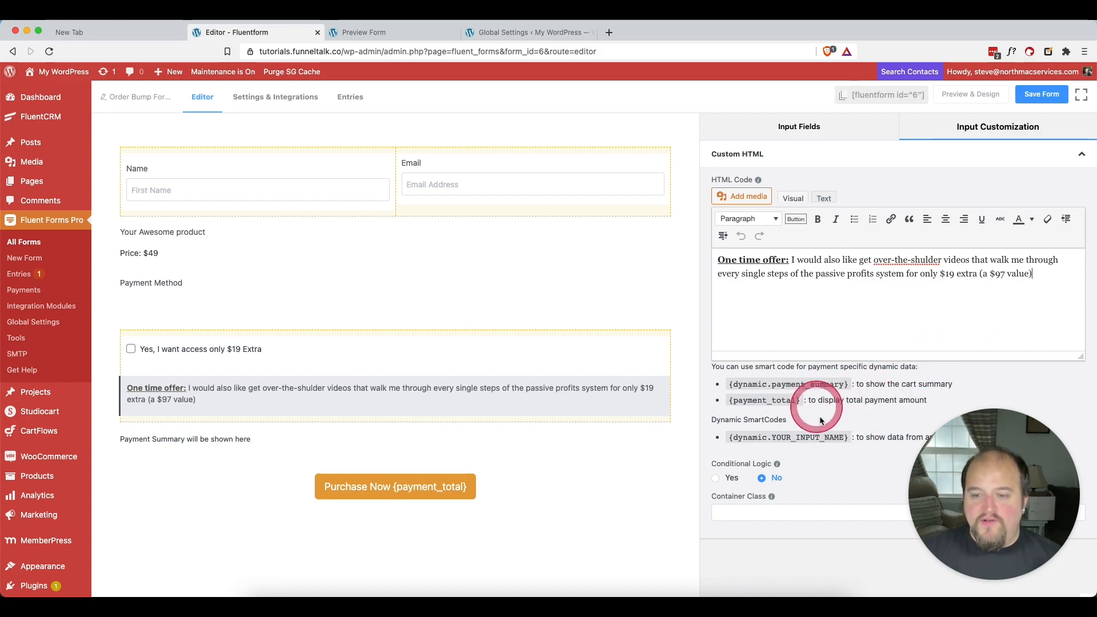
click(838, 318)
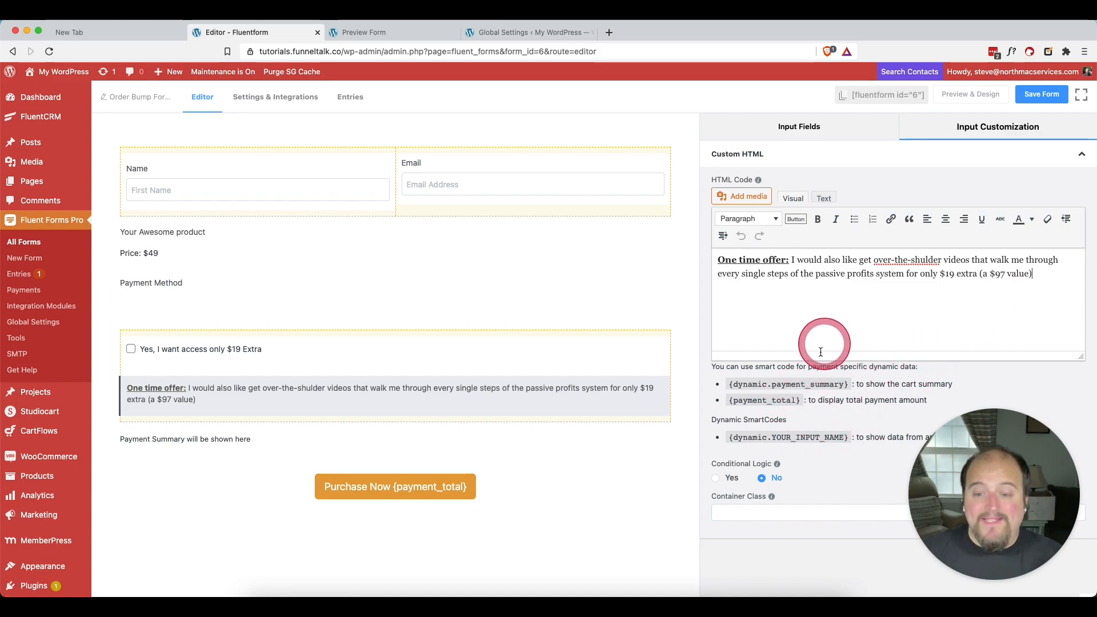